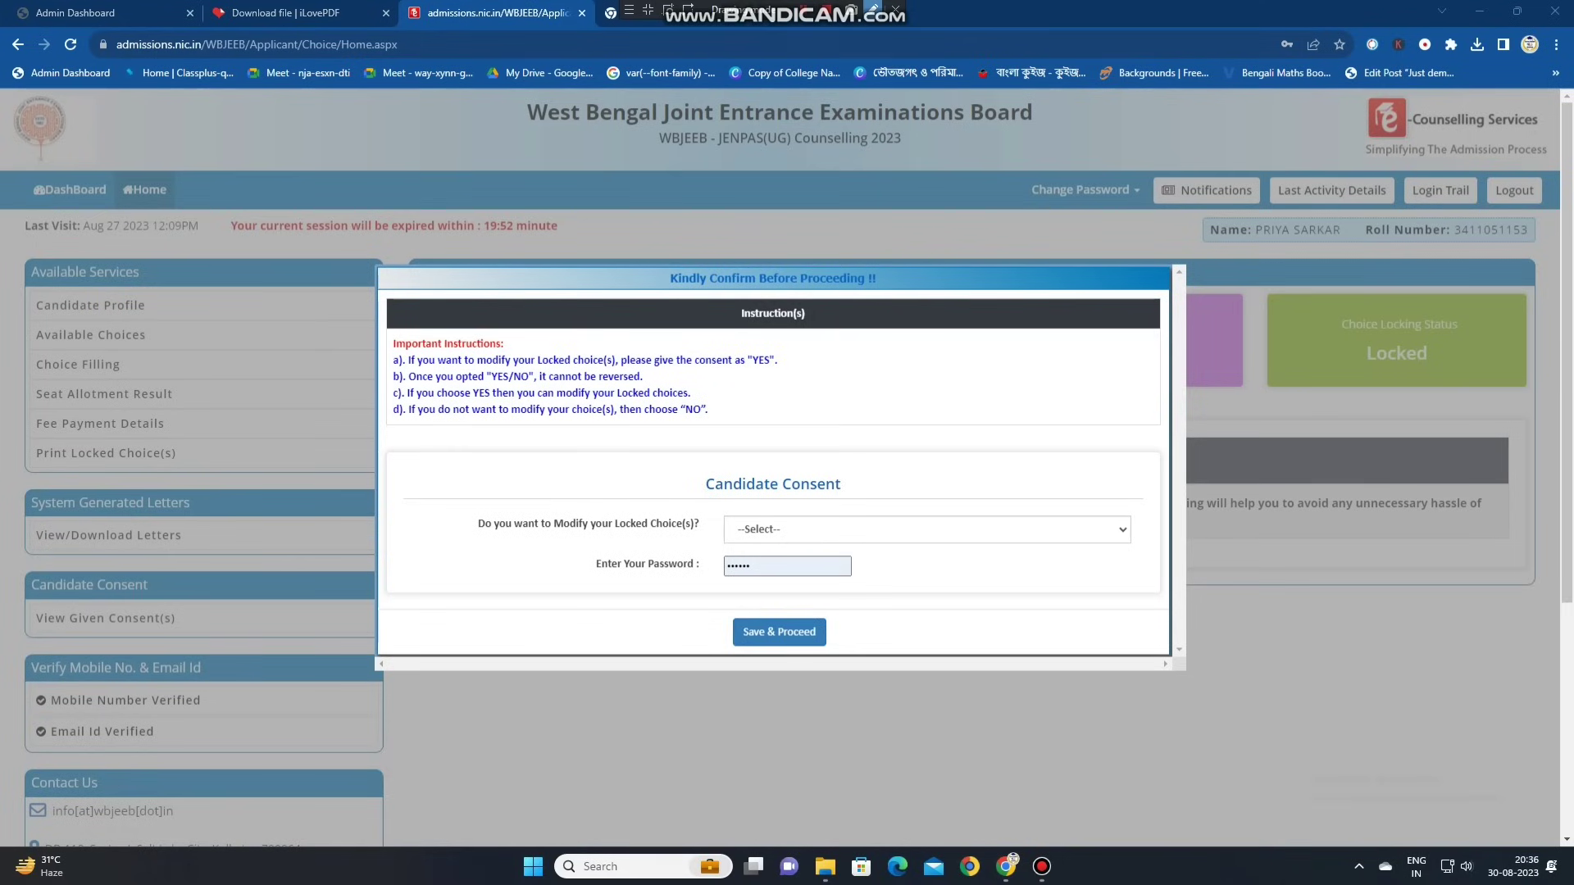
Outline the consent dialog, its important instructions and the YES and NO wording with red rectangles while reviewing them
click(873, 9)
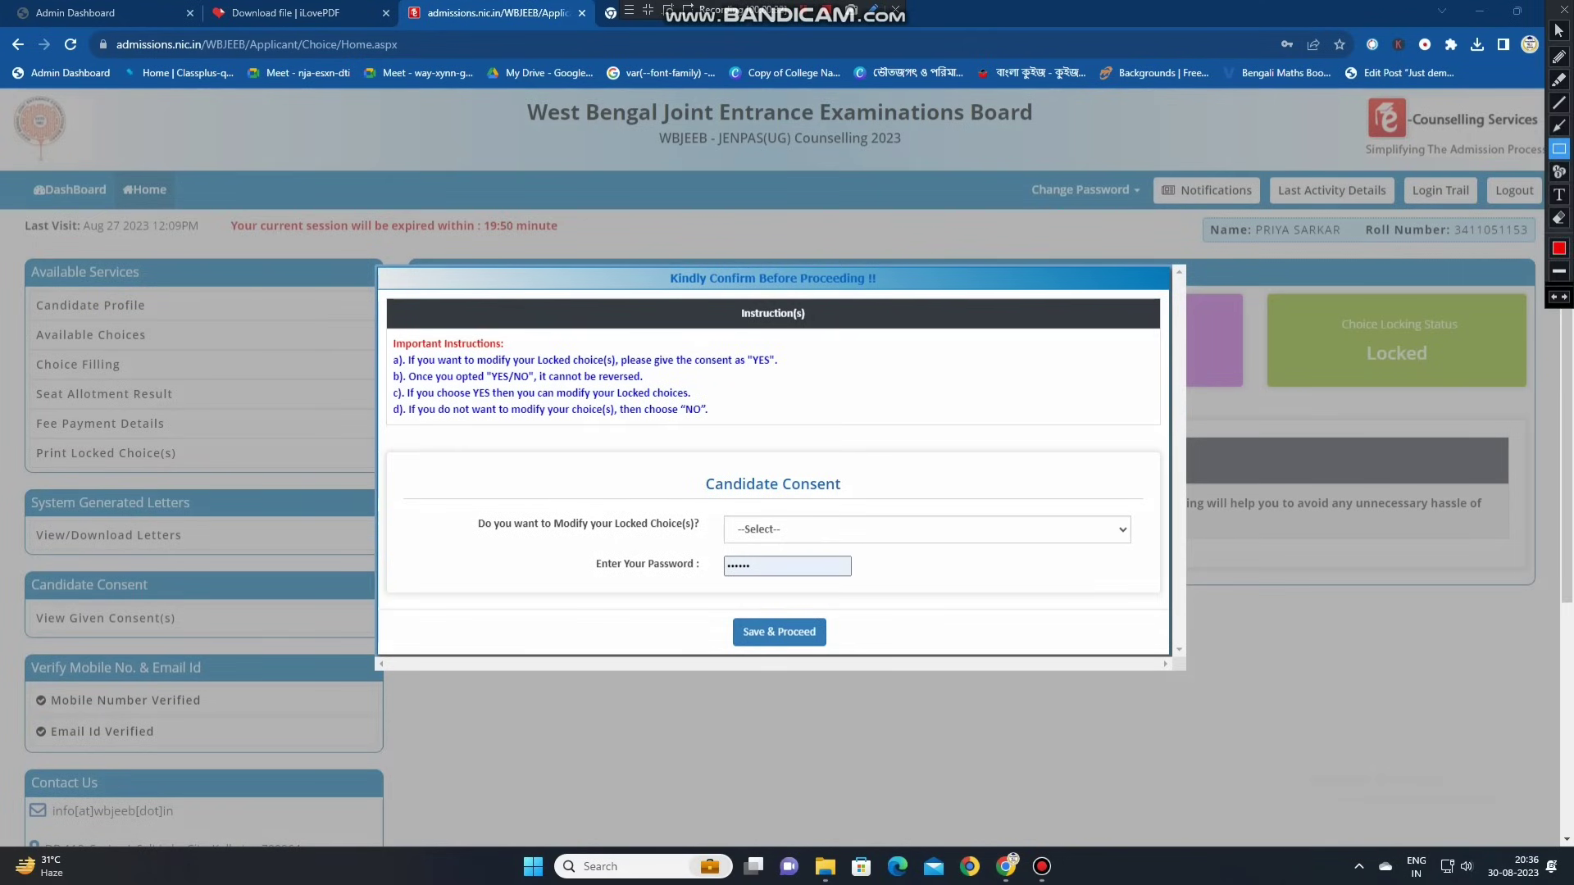
drag(386, 292, 1168, 653)
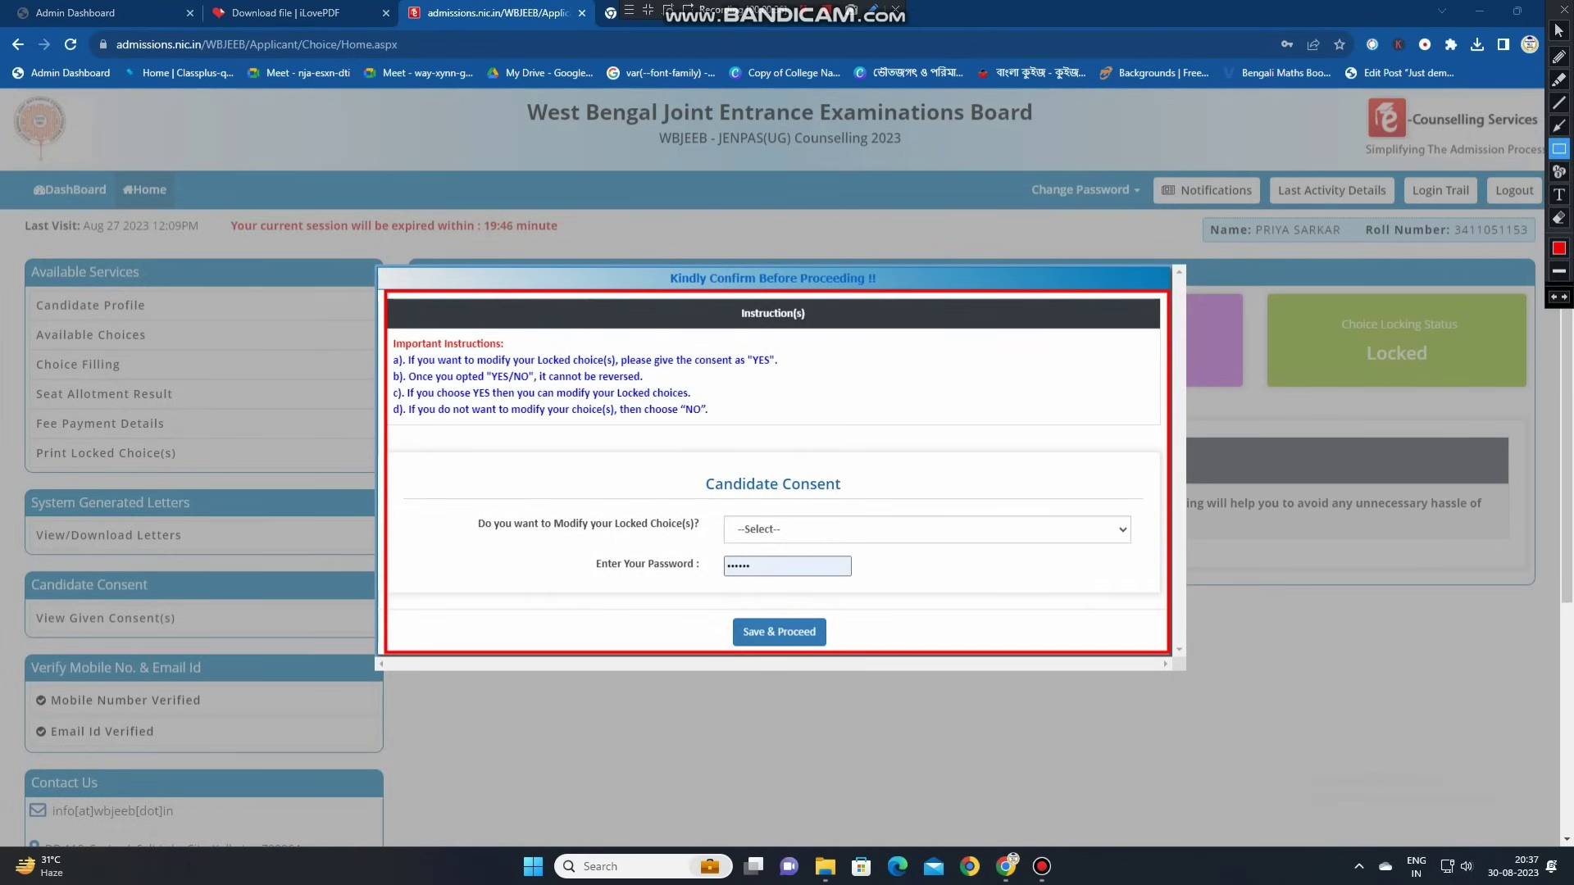
drag(386, 331, 808, 431)
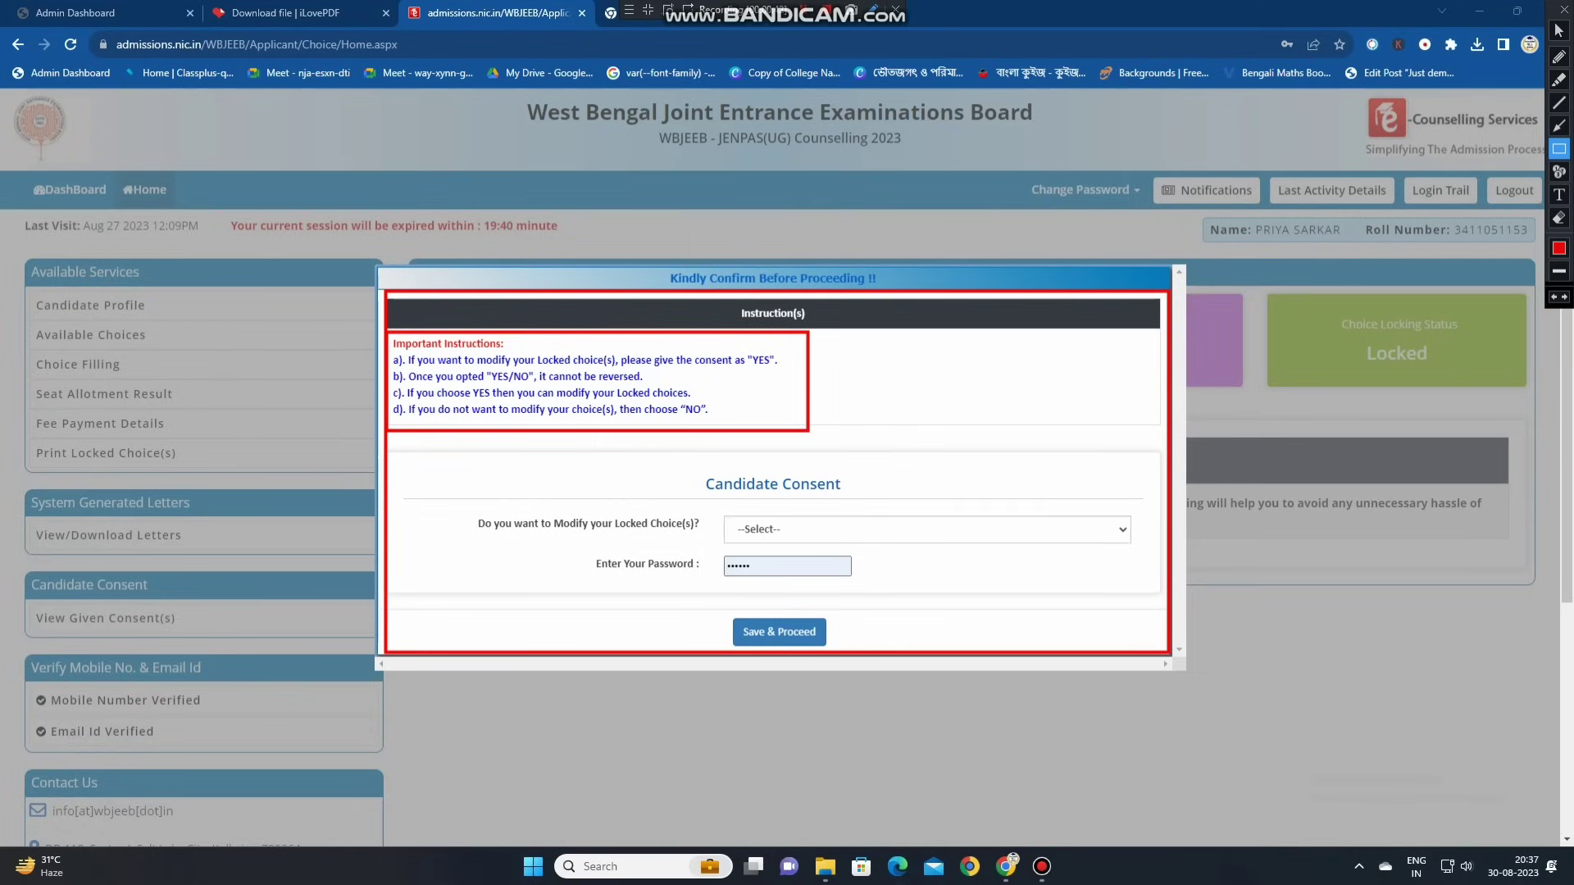
drag(736, 344, 785, 357)
drag(592, 381, 701, 403)
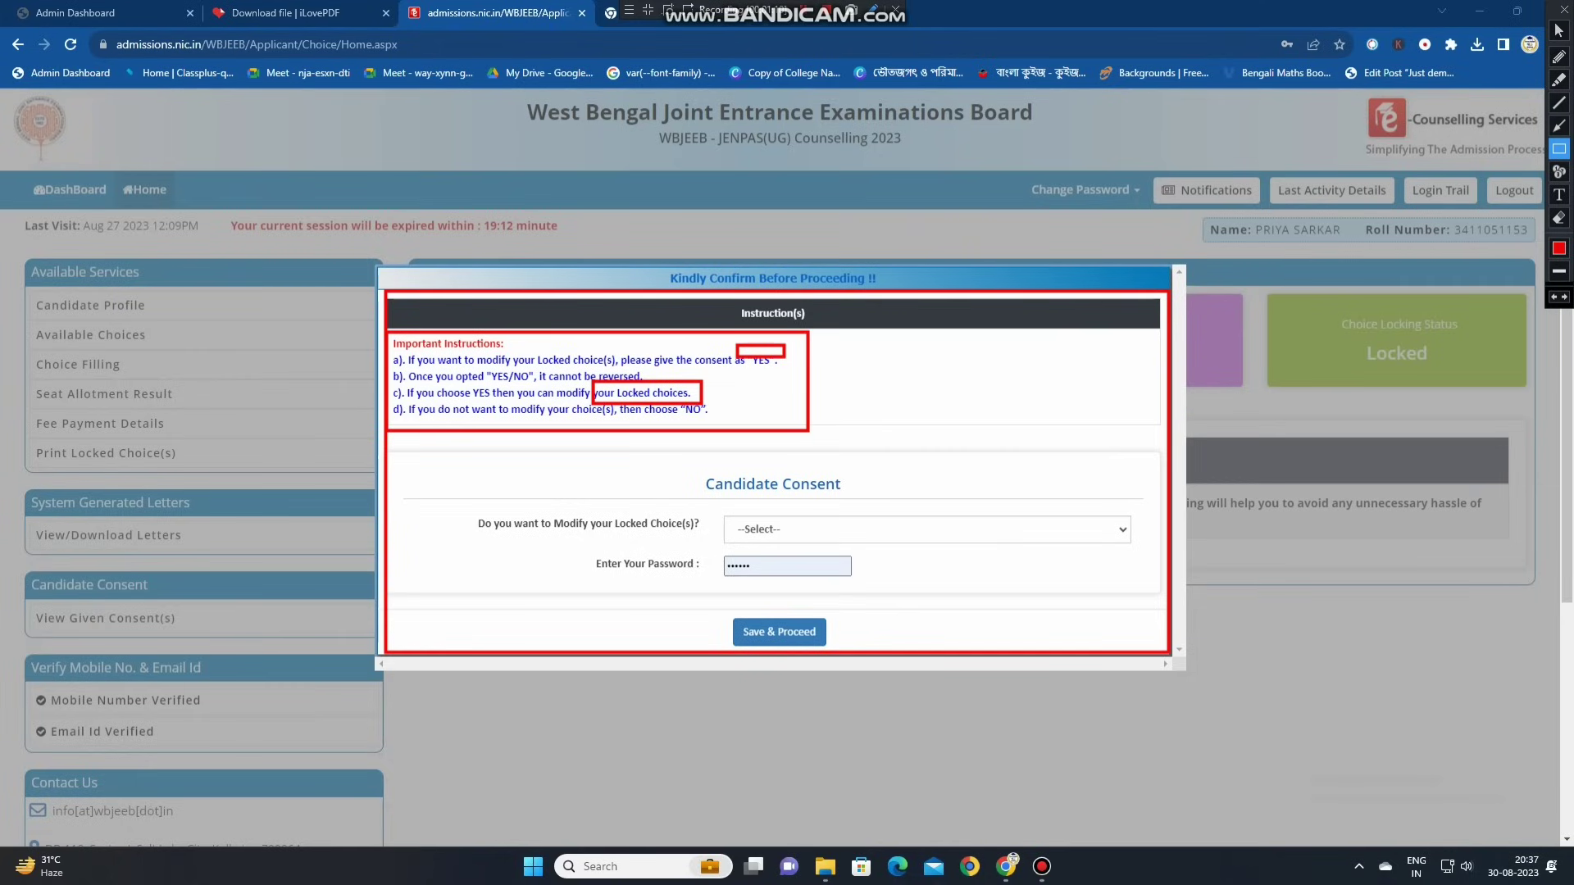
key(ctrl+z)
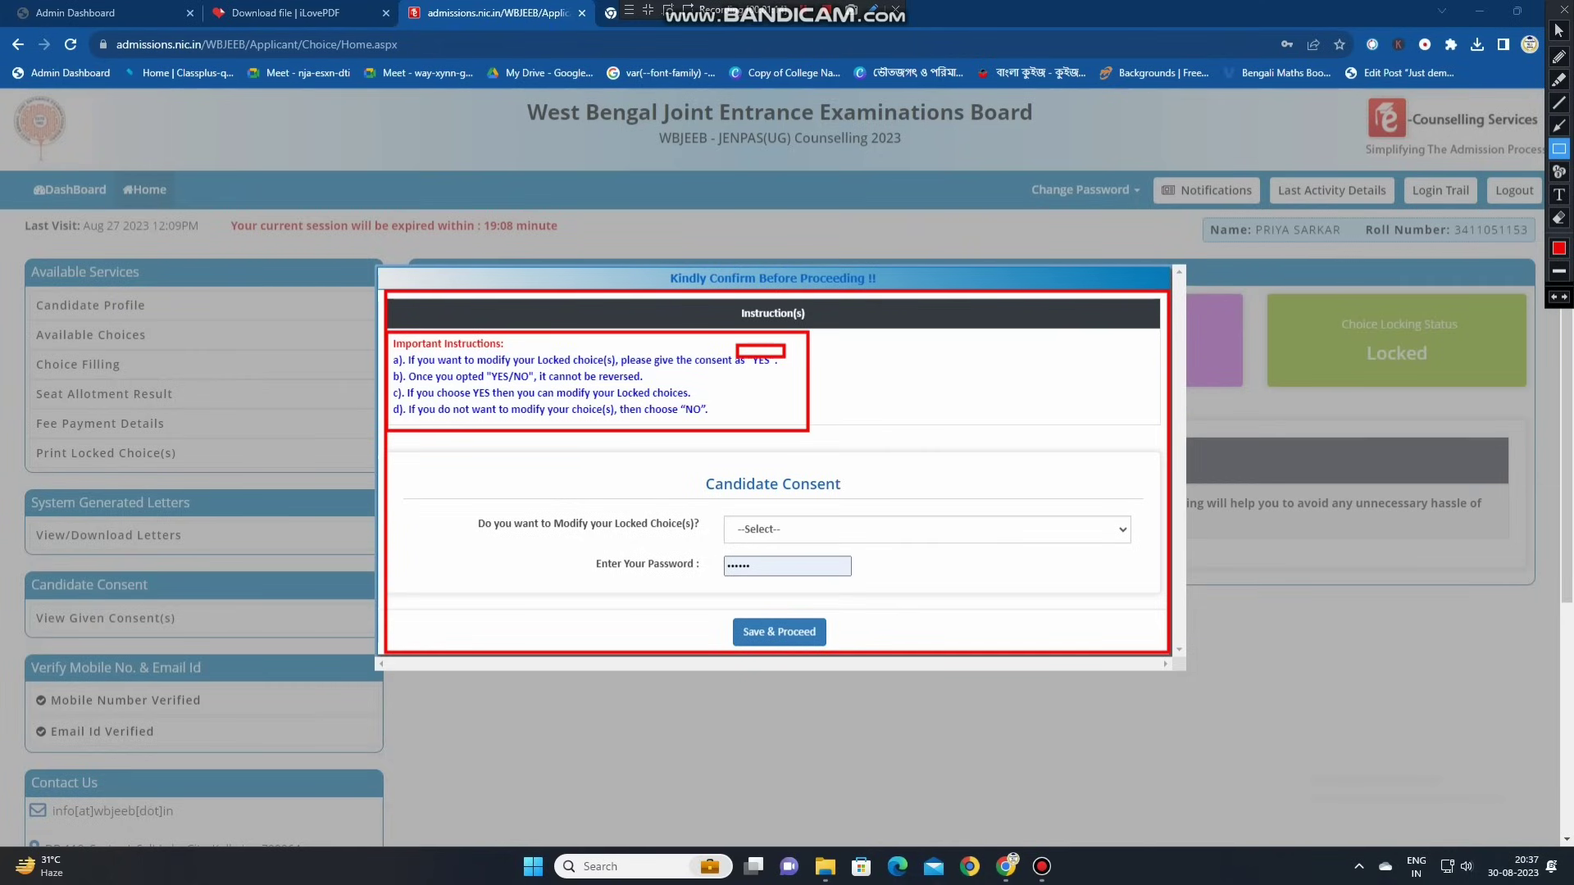
drag(620, 397, 722, 425)
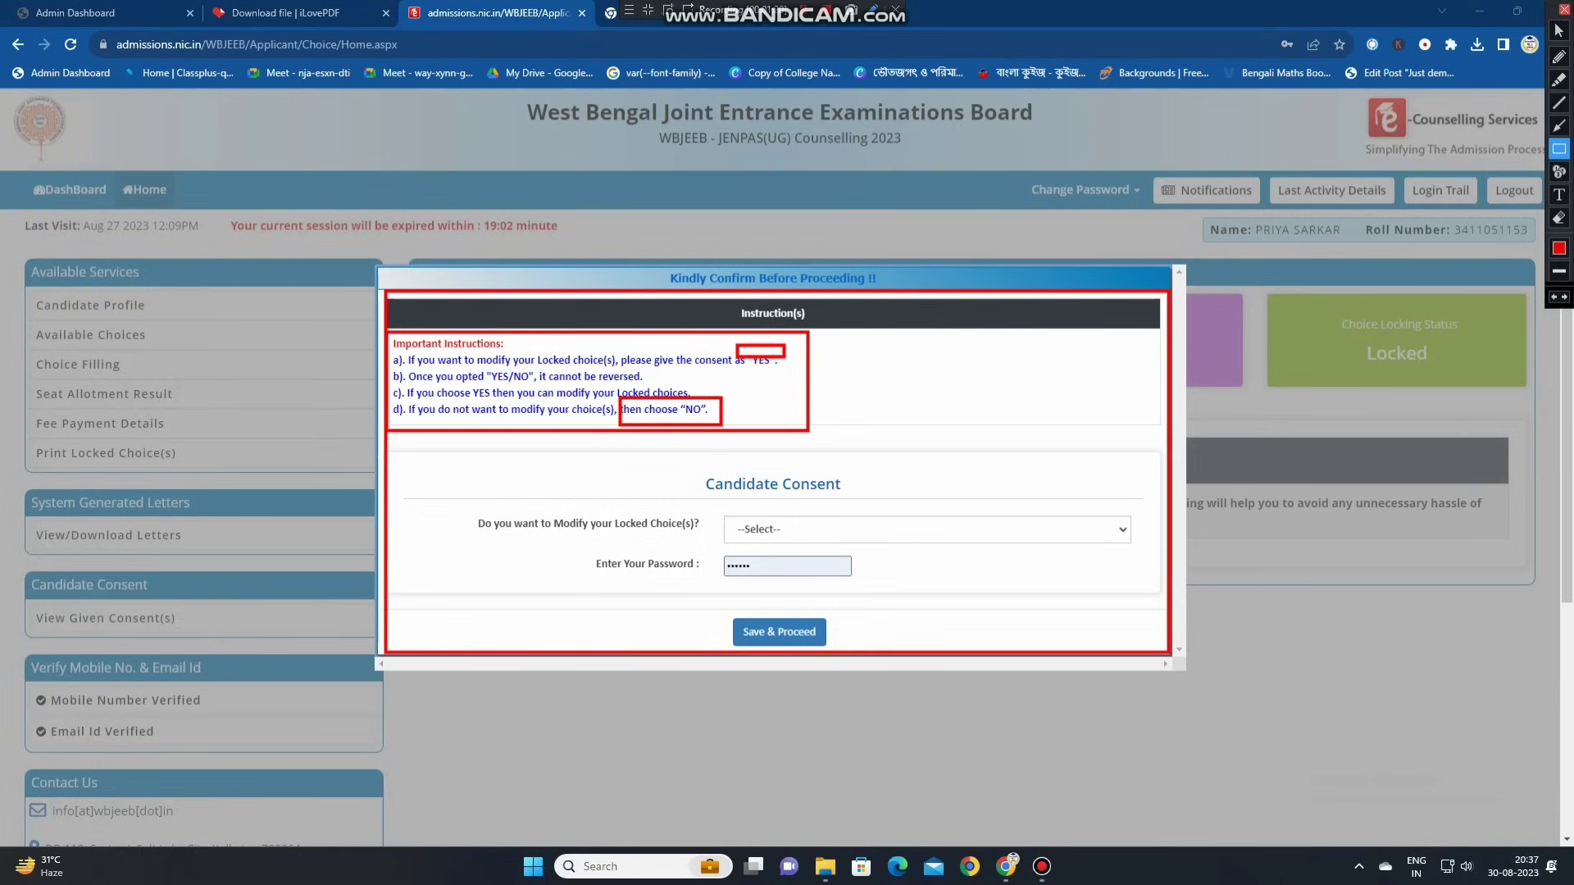
click(1563, 10)
Answer Yes to the question about modifying the locked choices in the Candidate Consent form
click(927, 530)
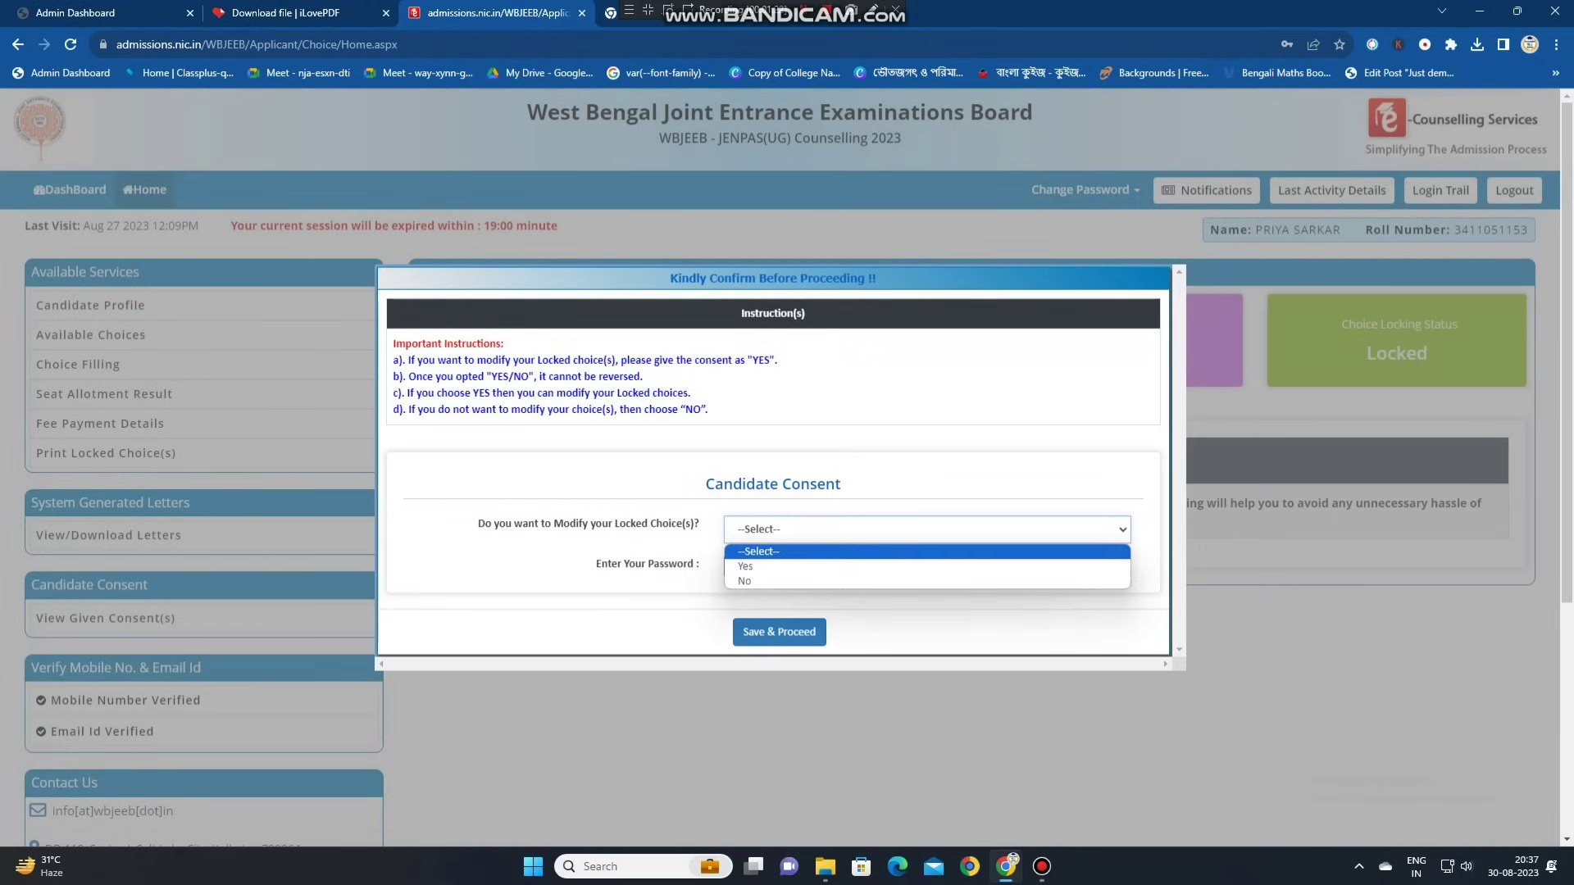
click(771, 566)
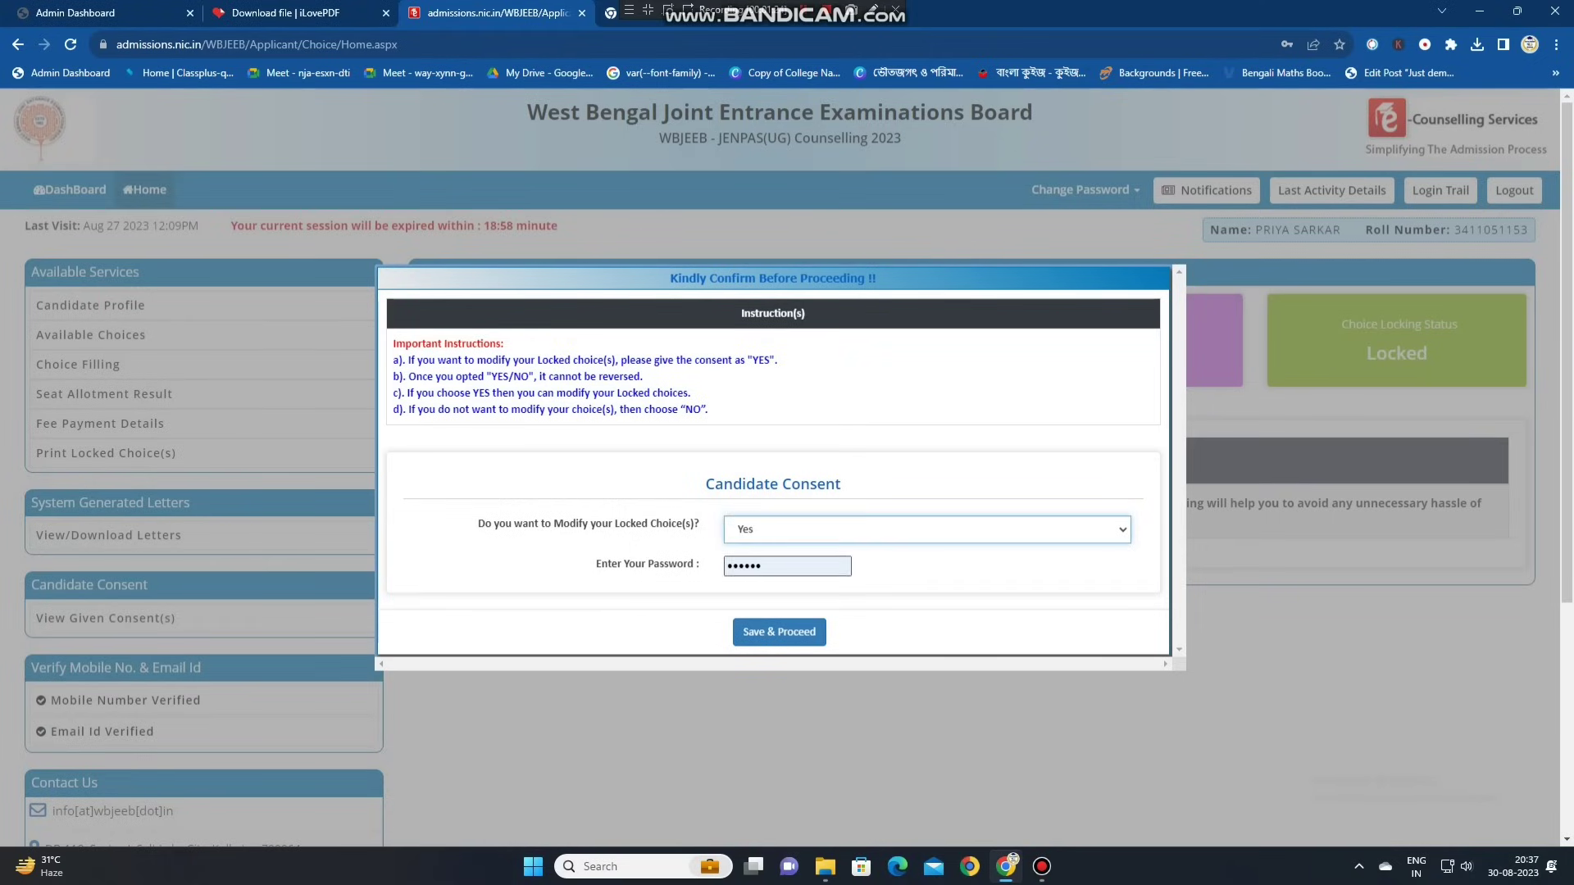
drag(775, 567, 723, 567)
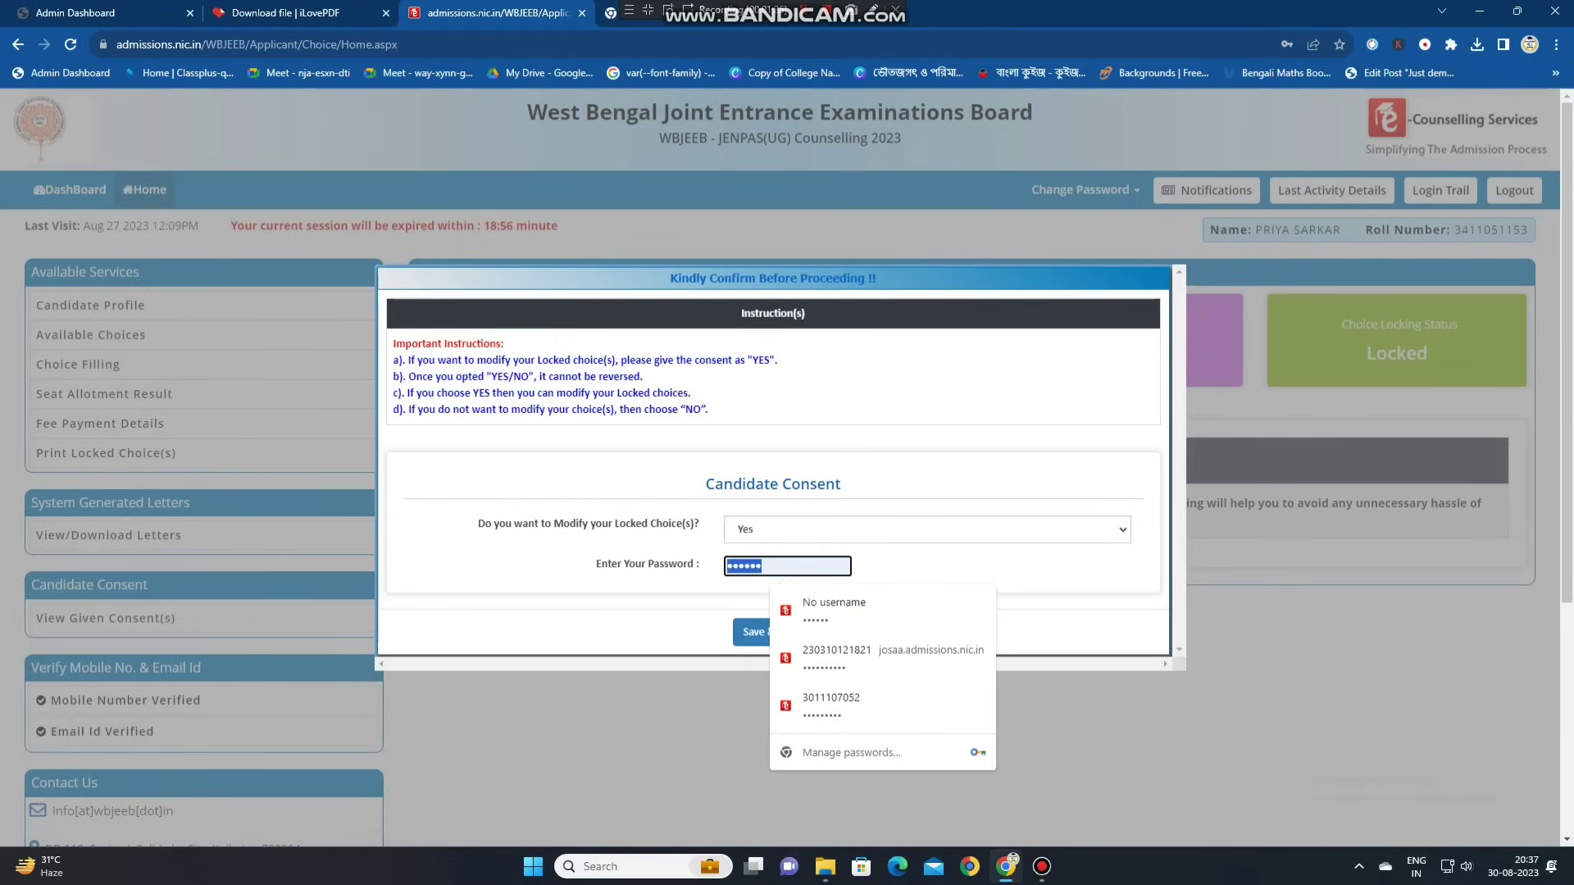
click(673, 596)
key(Return)
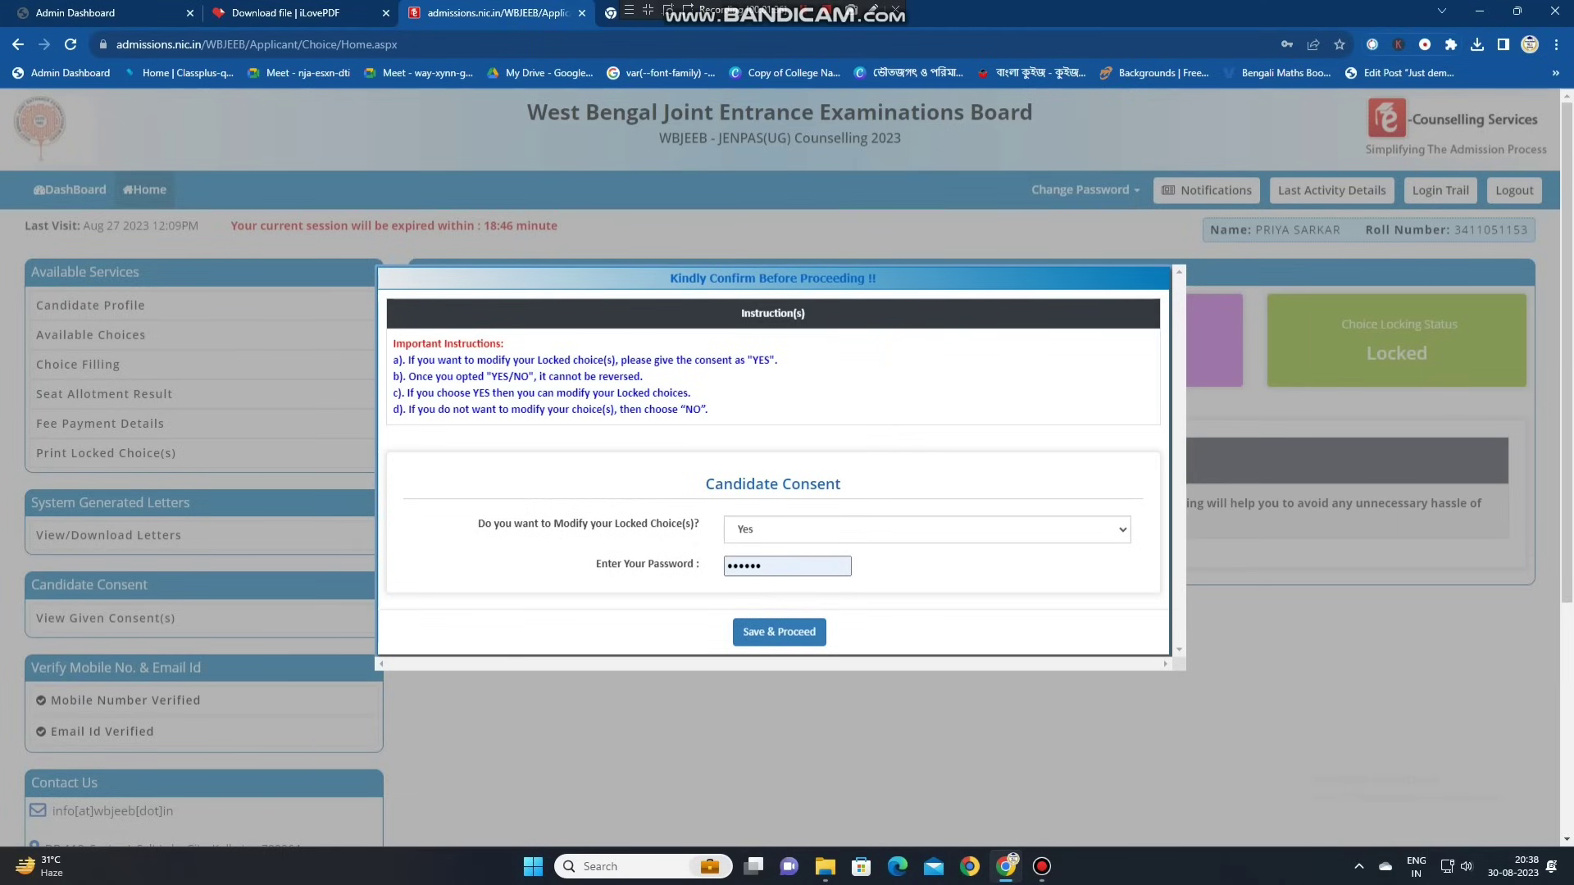
Outline the Choice Locking Status card with a red rectangle to check it, and clear the marking
click(873, 10)
mouse_move(1252, 279)
mouse_down()
mouse_move(1435, 482)
mouse_move(1535, 405)
mouse_up()
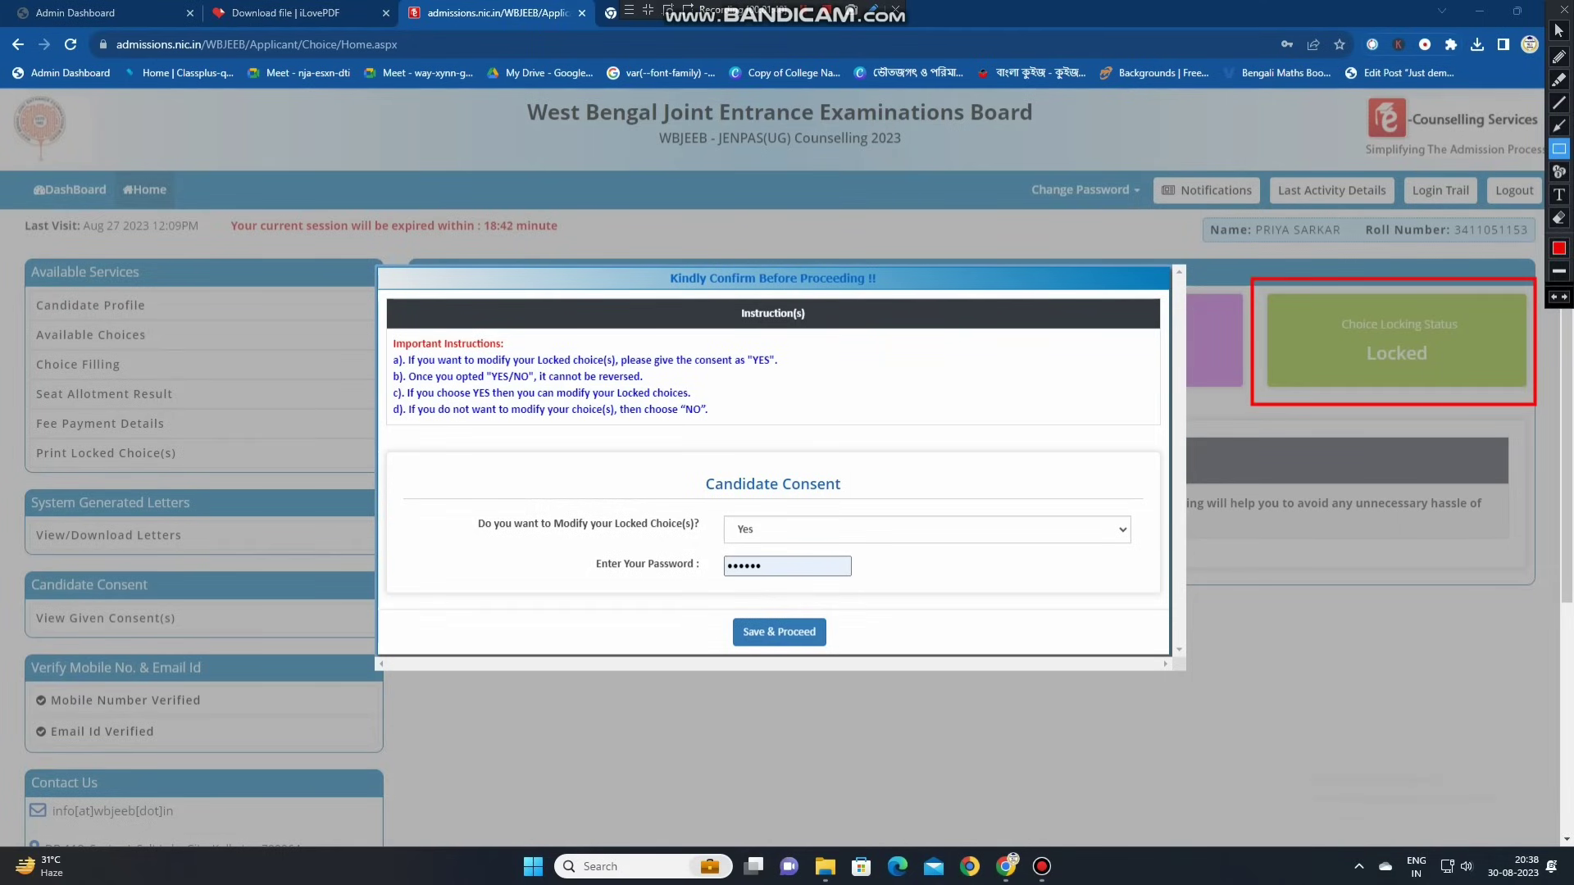
click(1564, 9)
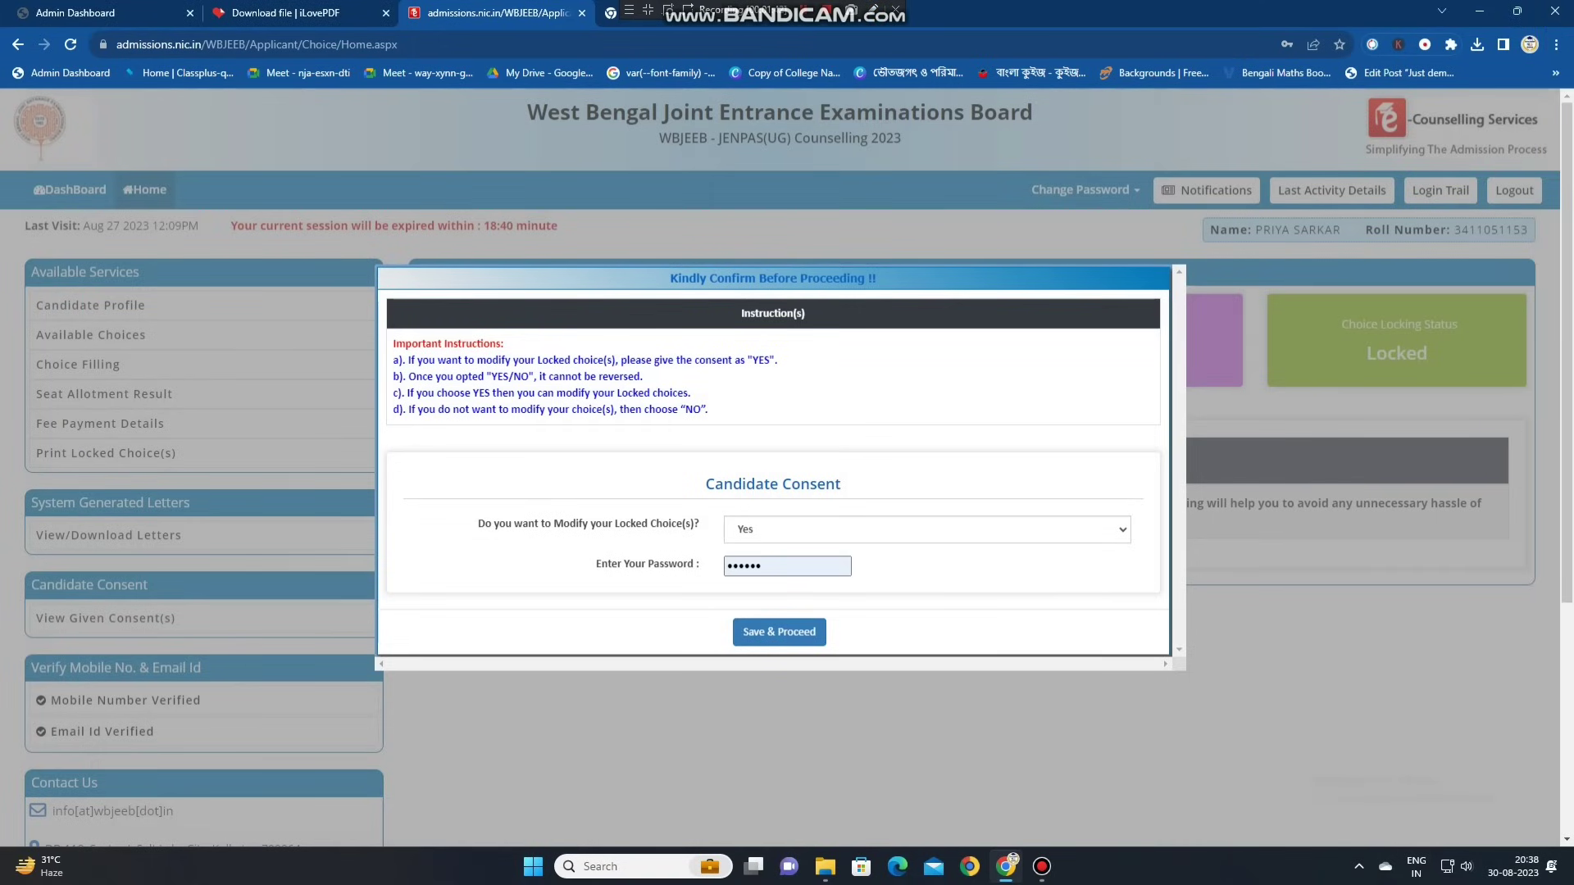
Replace the prefilled entry with the account password in the consent form, save it and confirm the submission
drag(780, 567, 721, 567)
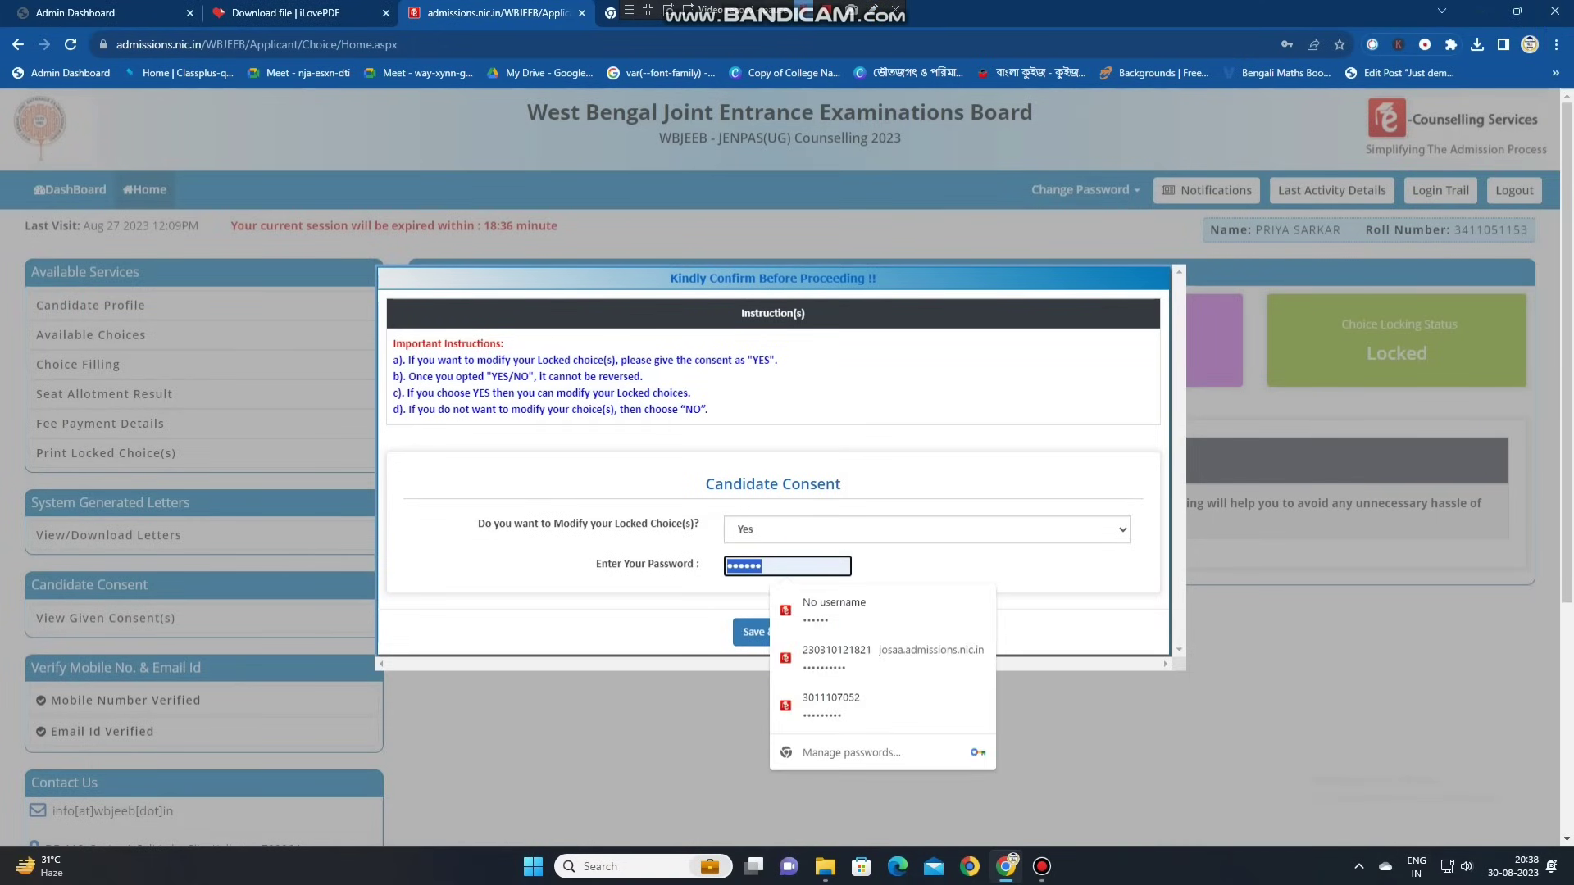
key(ctrl+v)
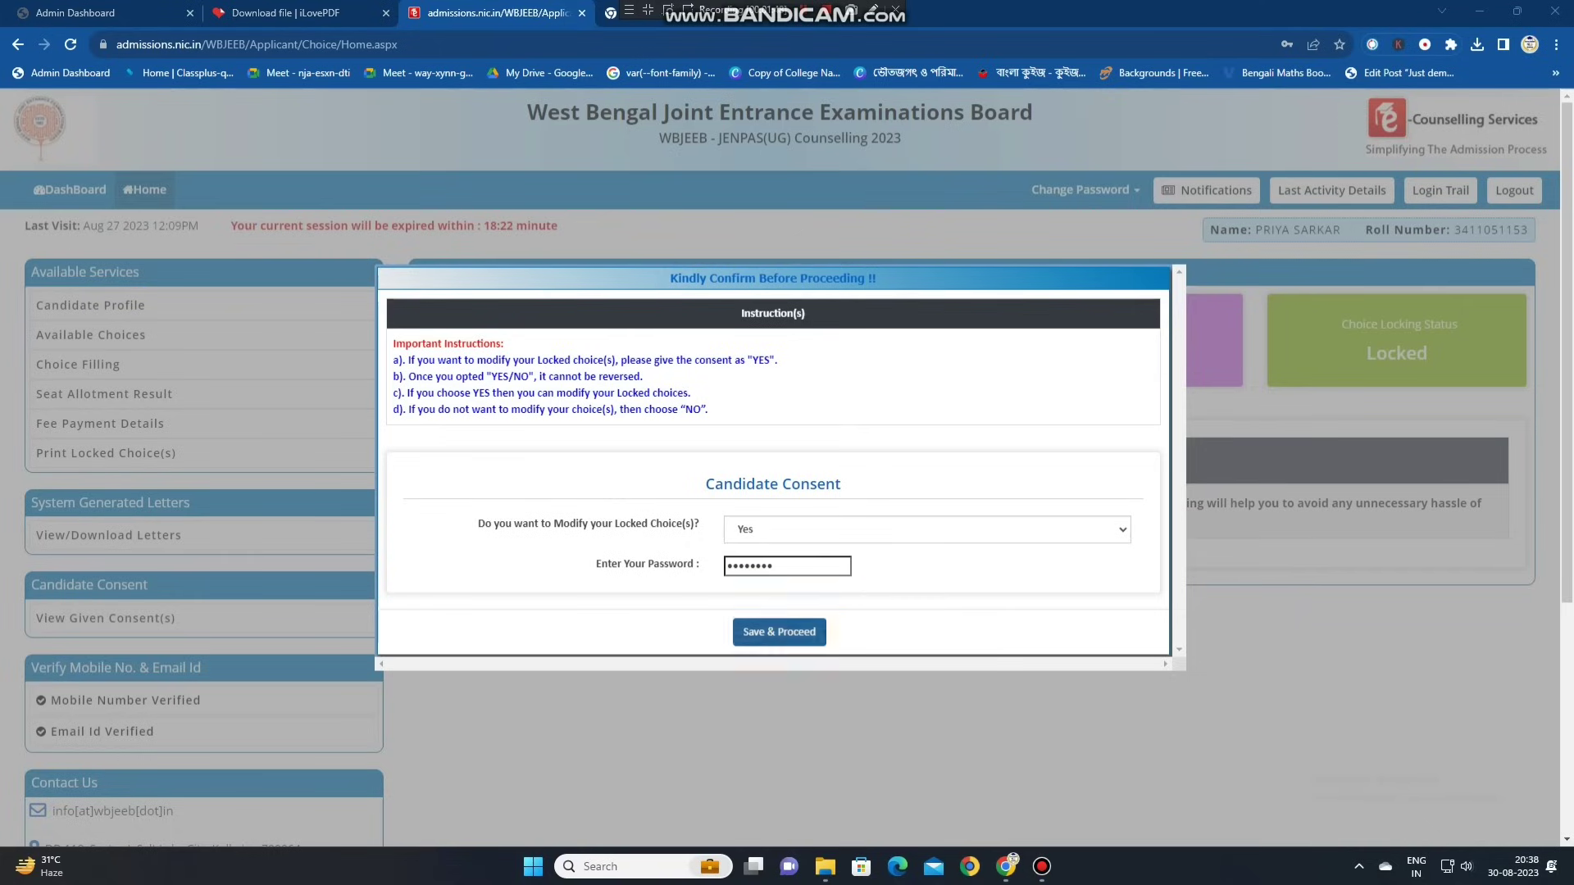
click(779, 632)
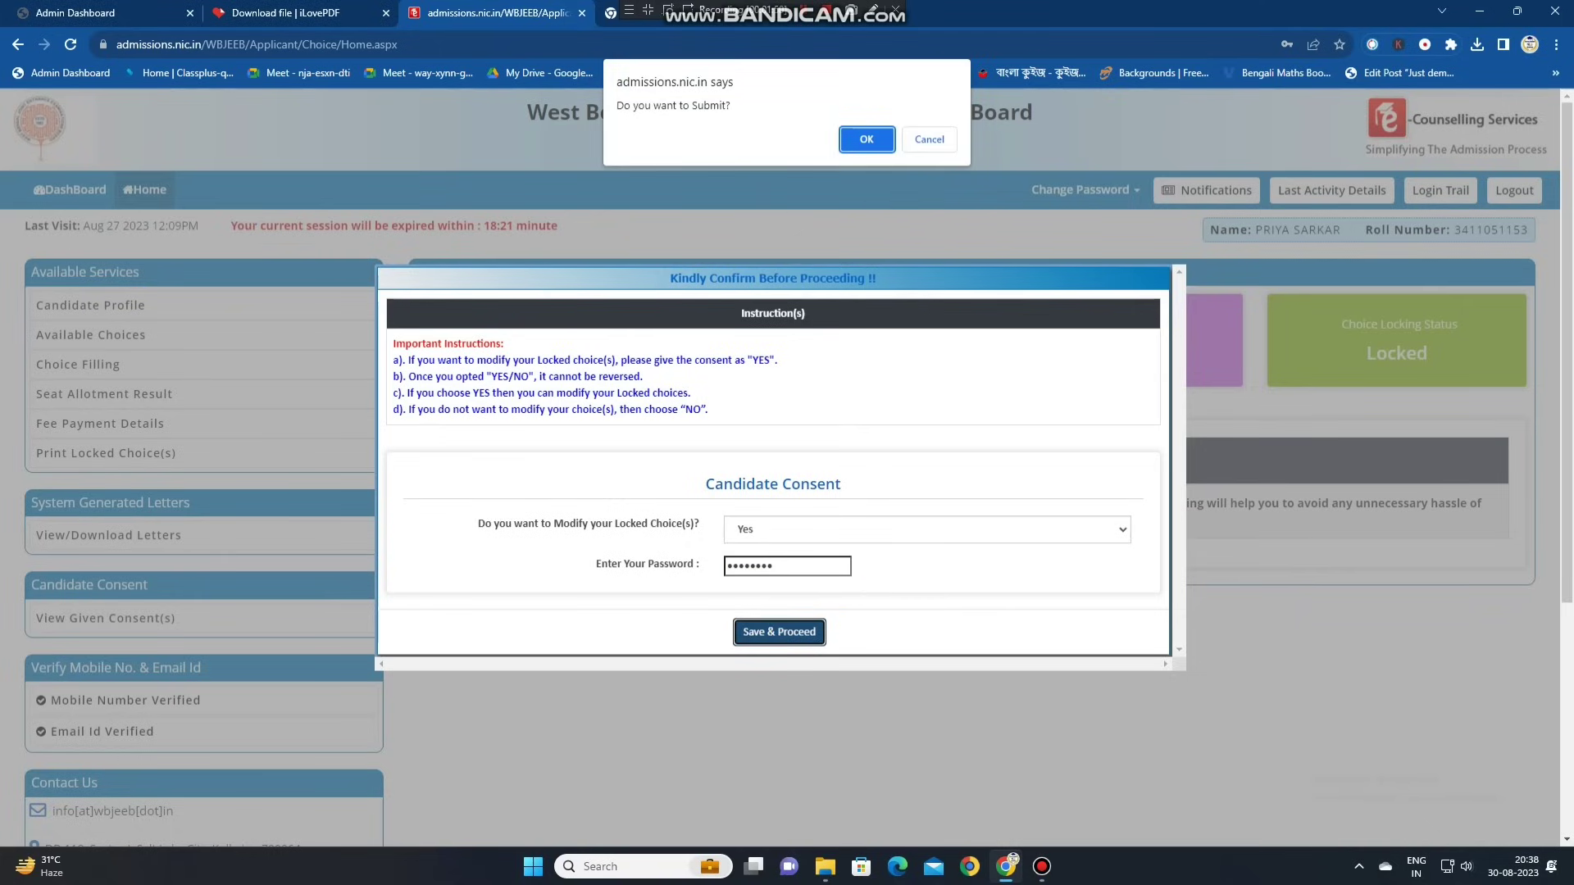
key(Return)
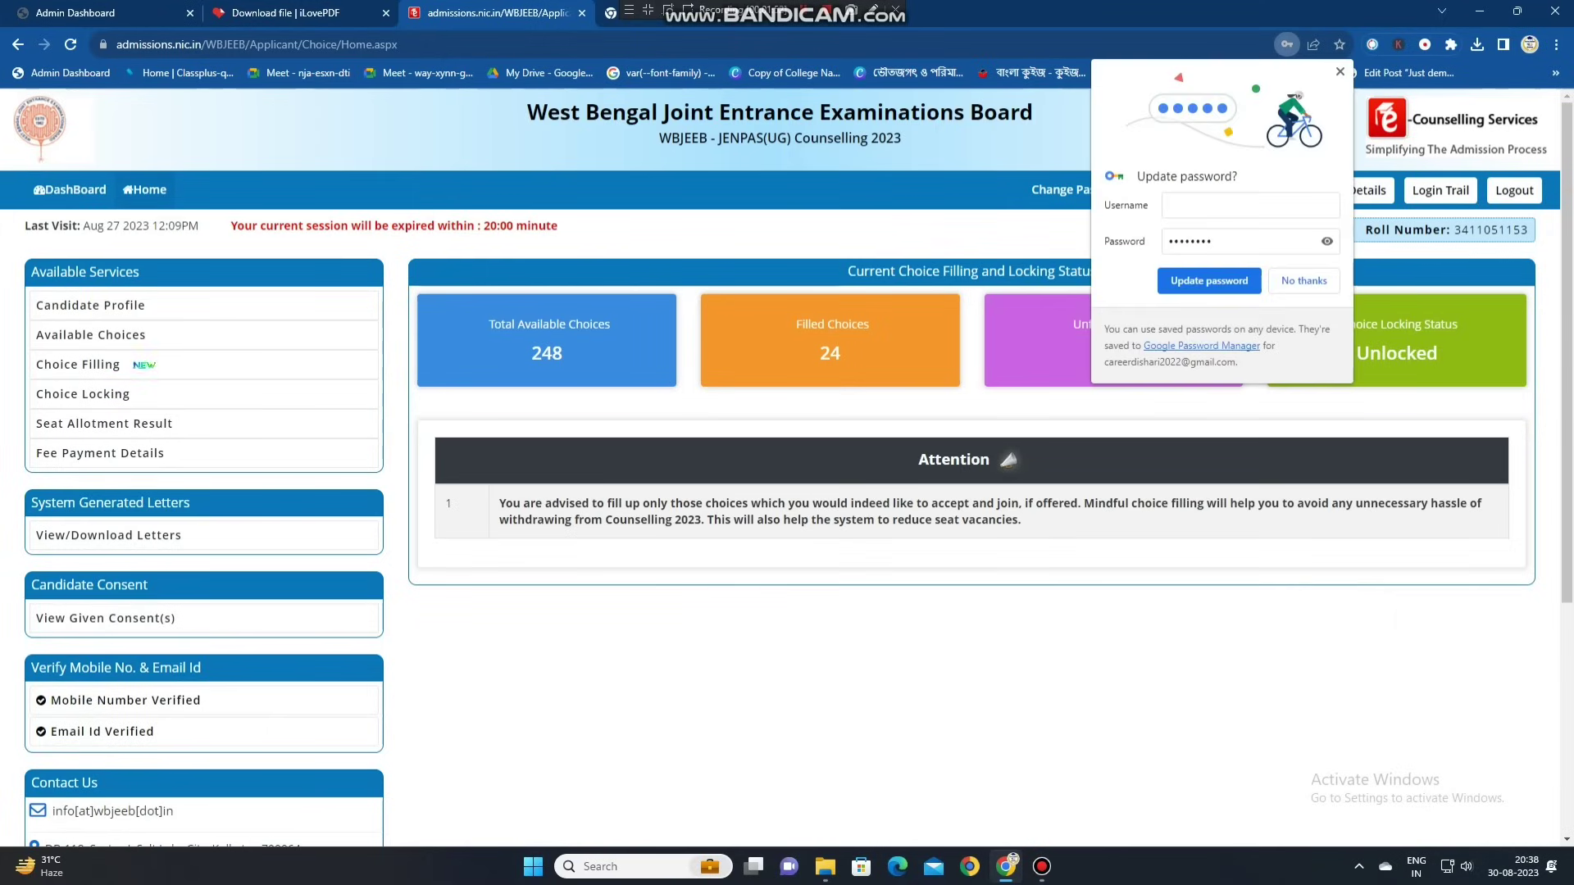
Dismiss the browser's password update offer and check the choice locking status on the home page
click(1340, 72)
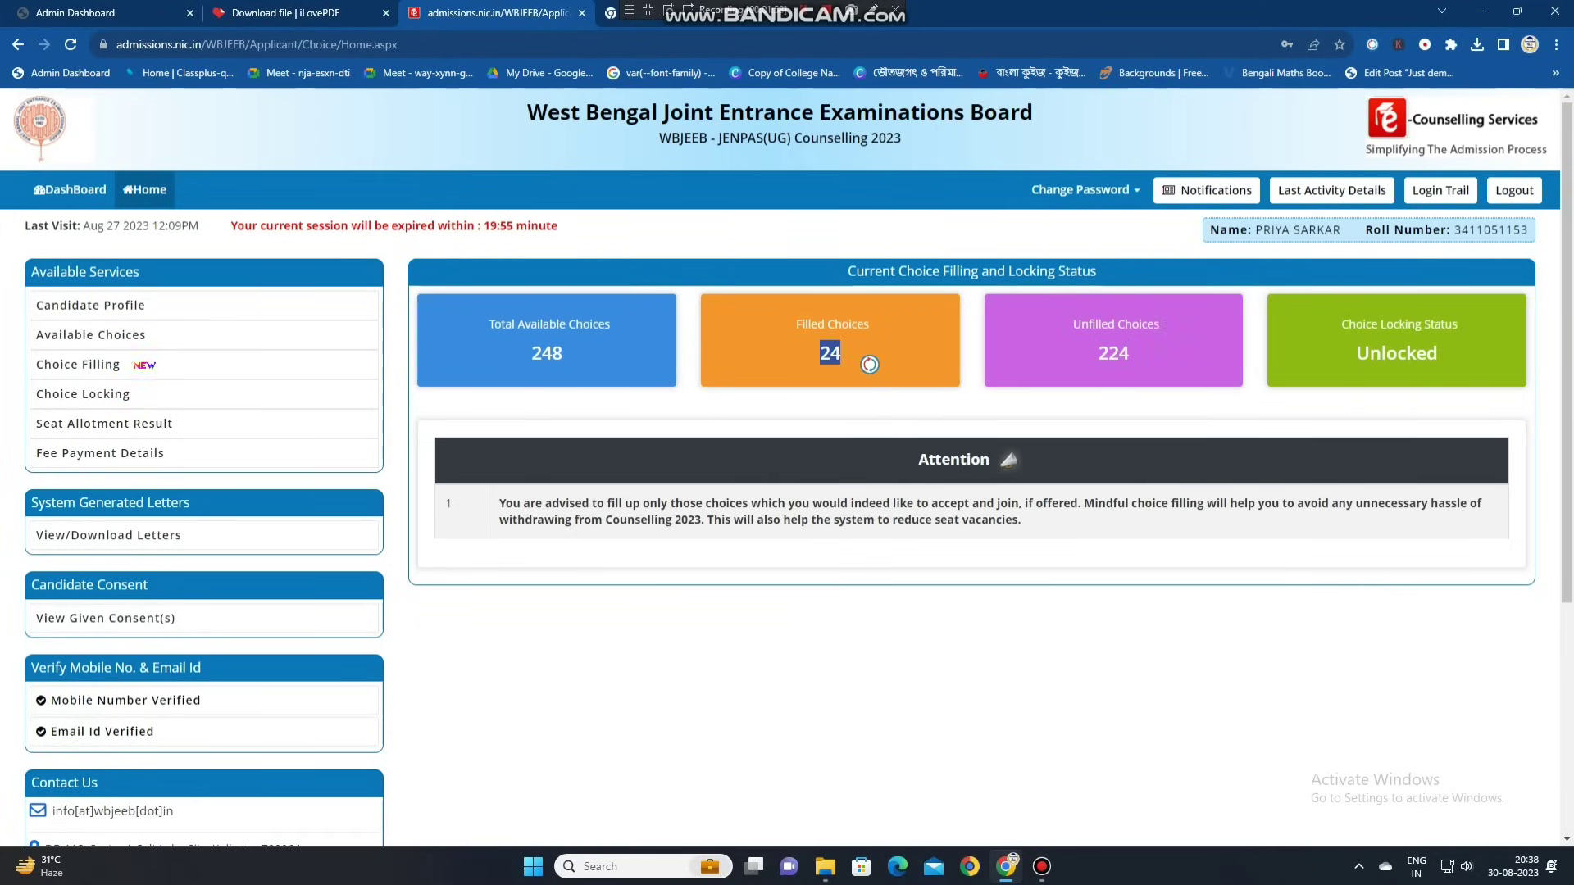
drag(1357, 354, 1444, 370)
click(1447, 357)
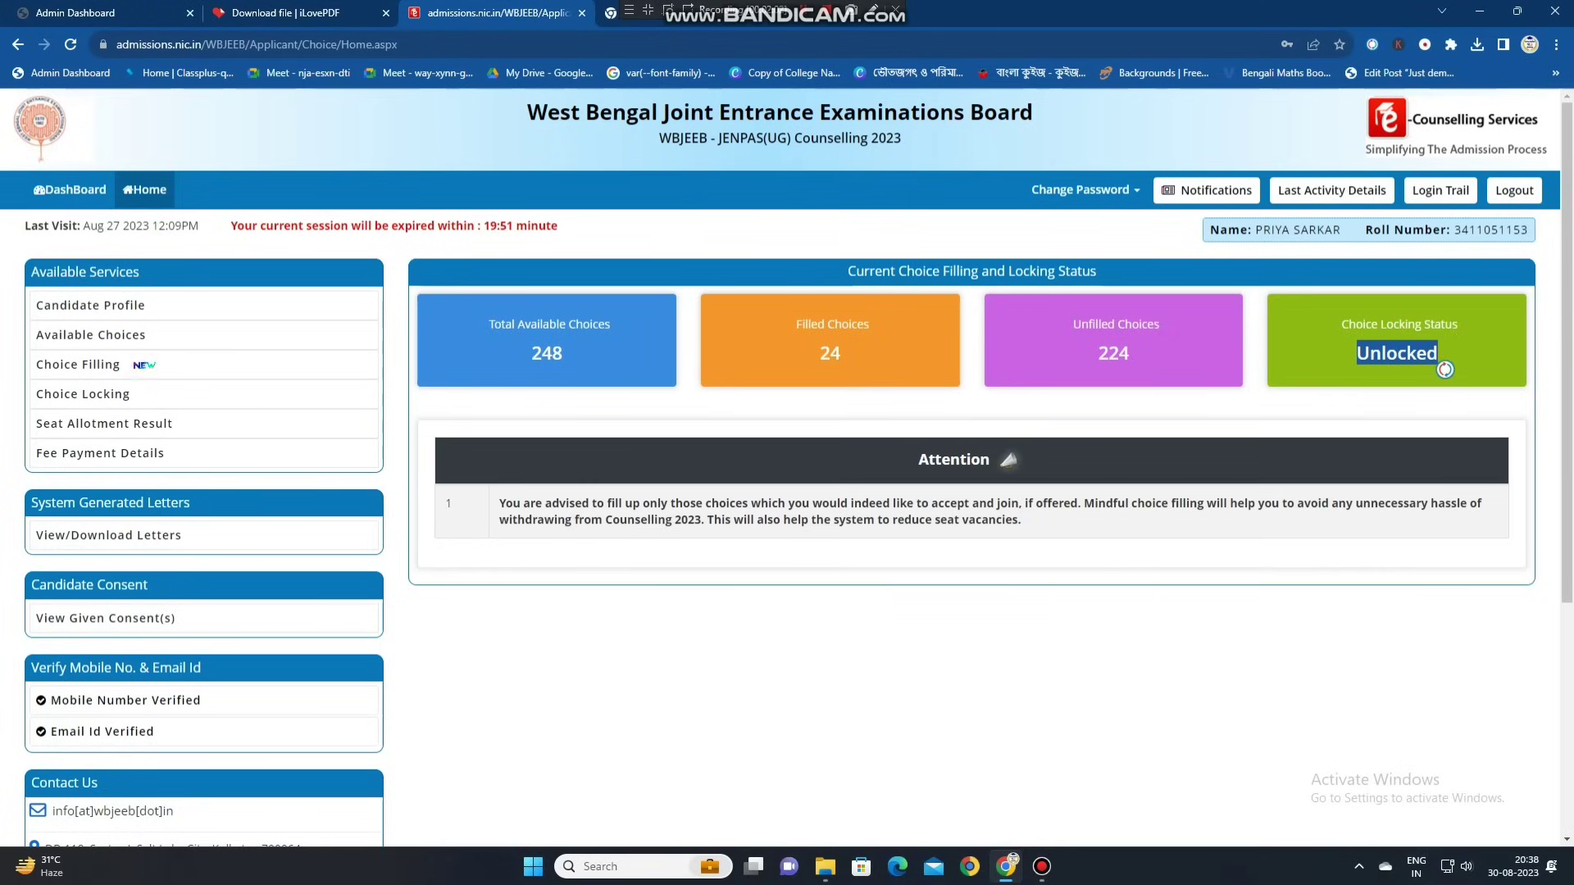
click(76, 354)
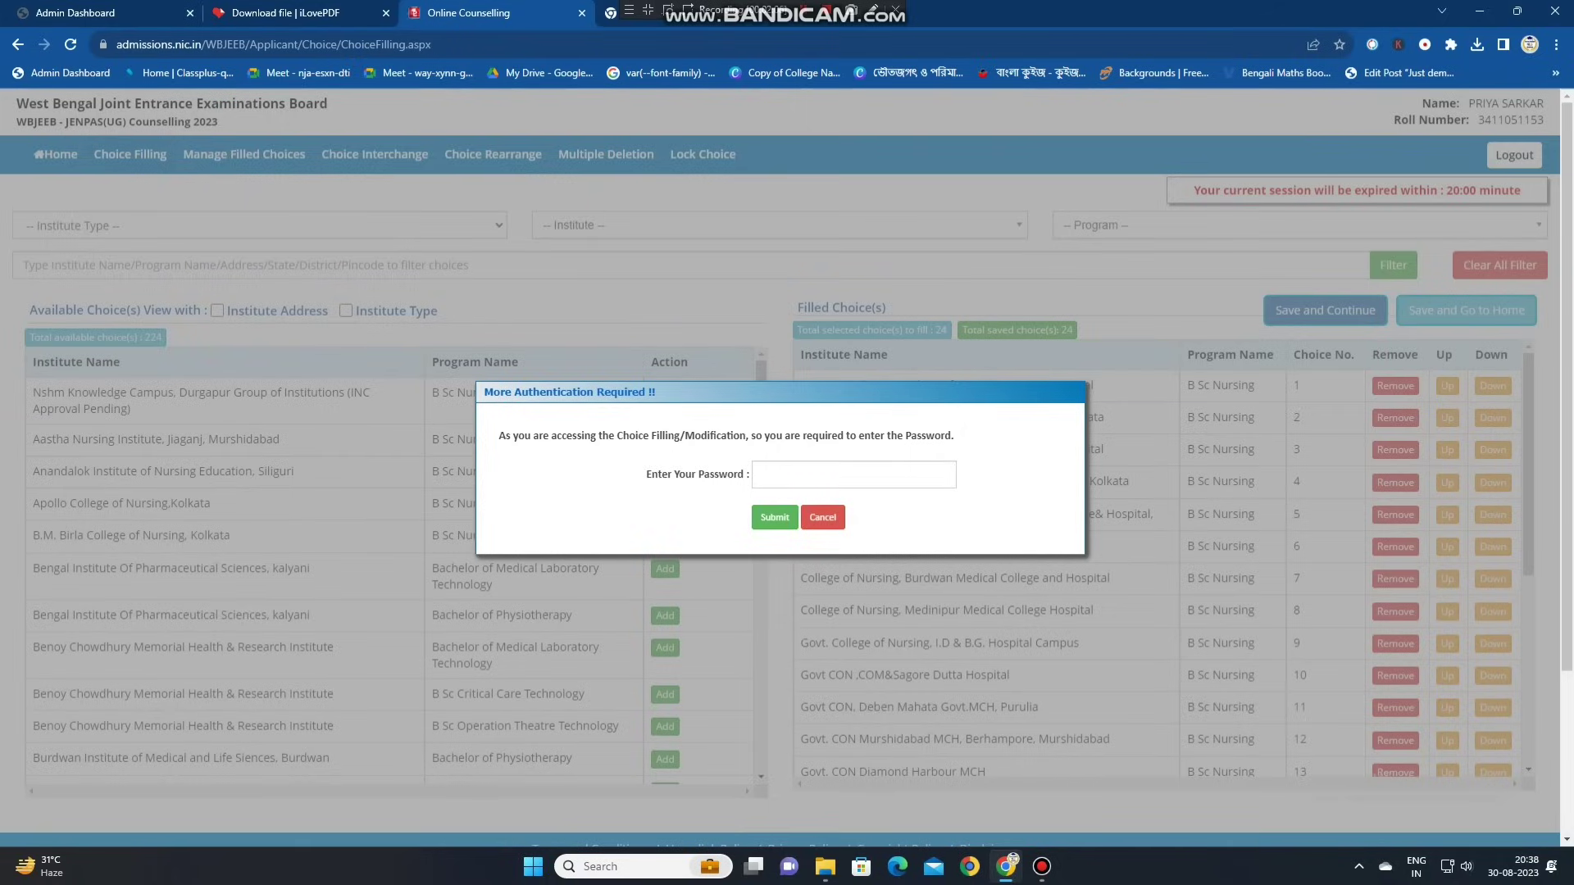
double_click(799, 475)
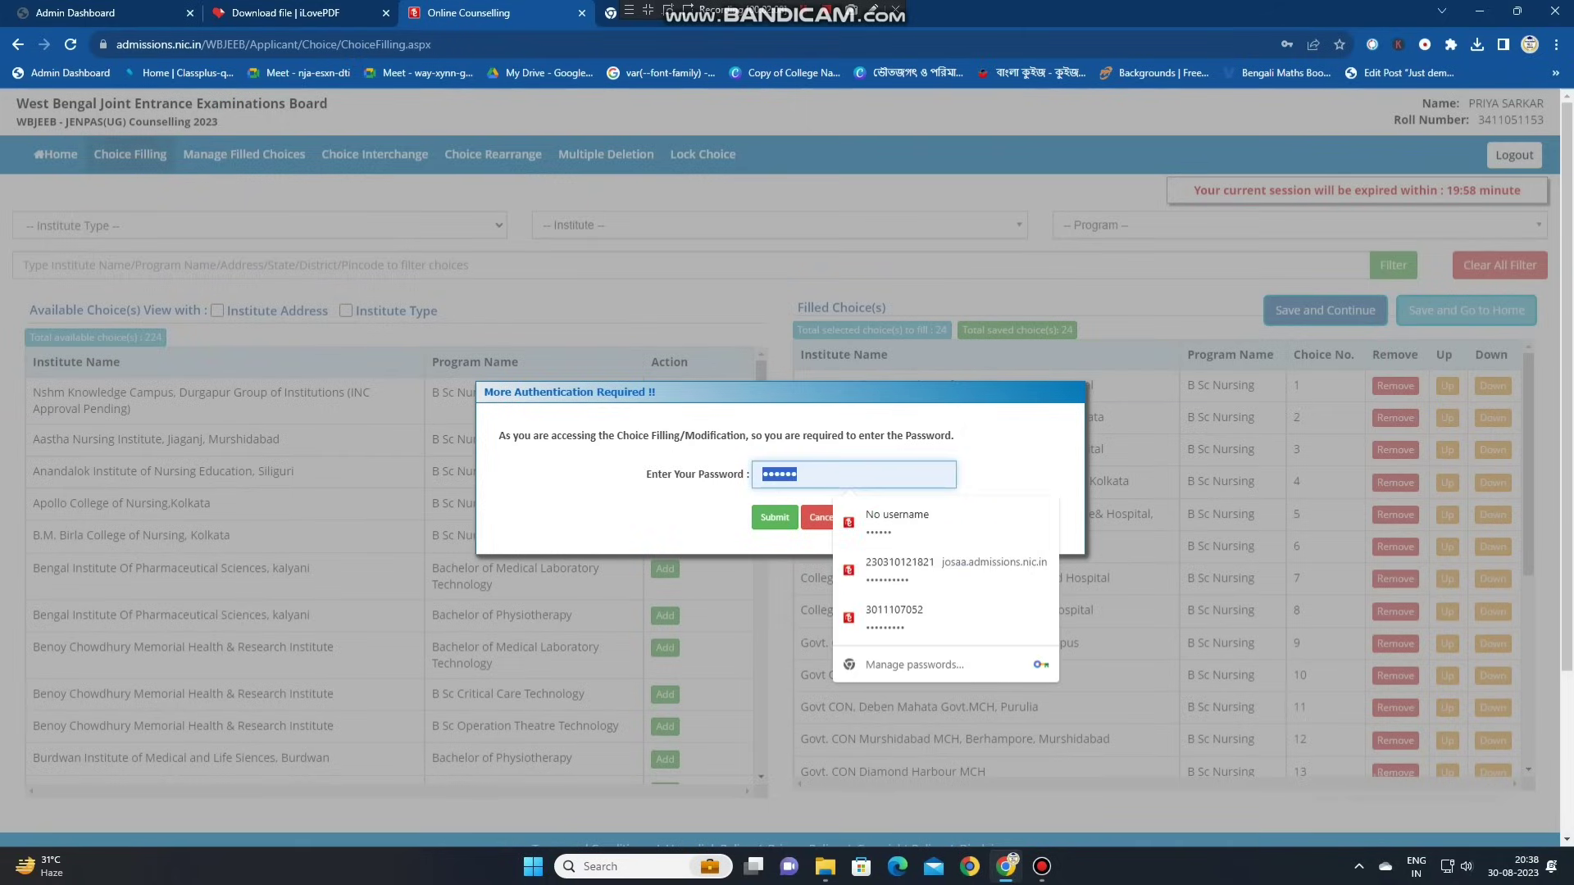
click(820, 517)
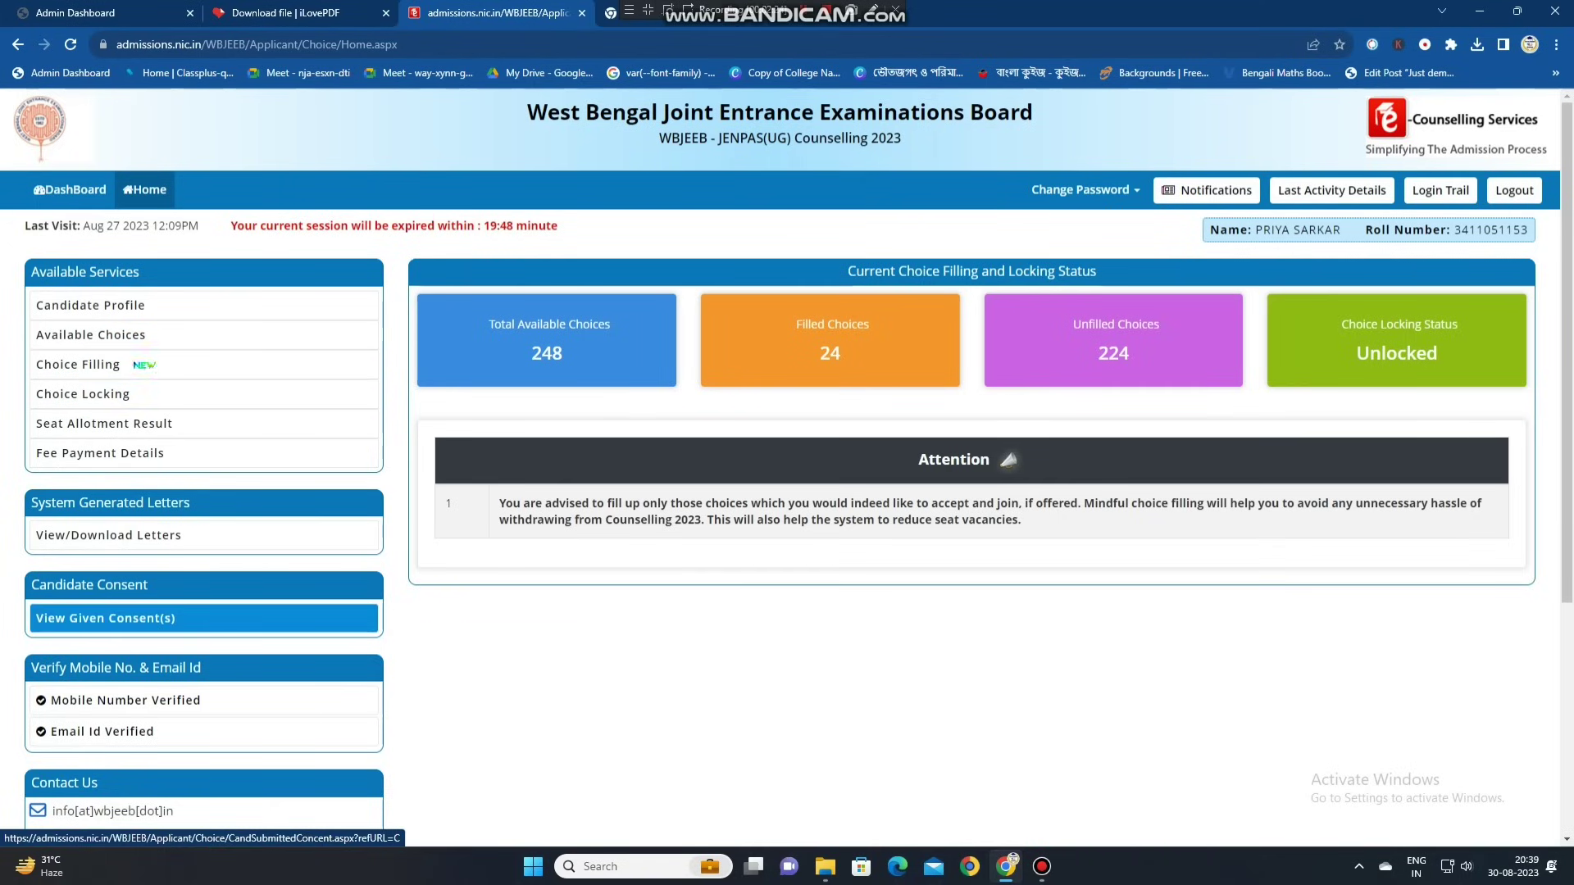
View the candidate's given consents and check the submitted question and its status
click(203, 618)
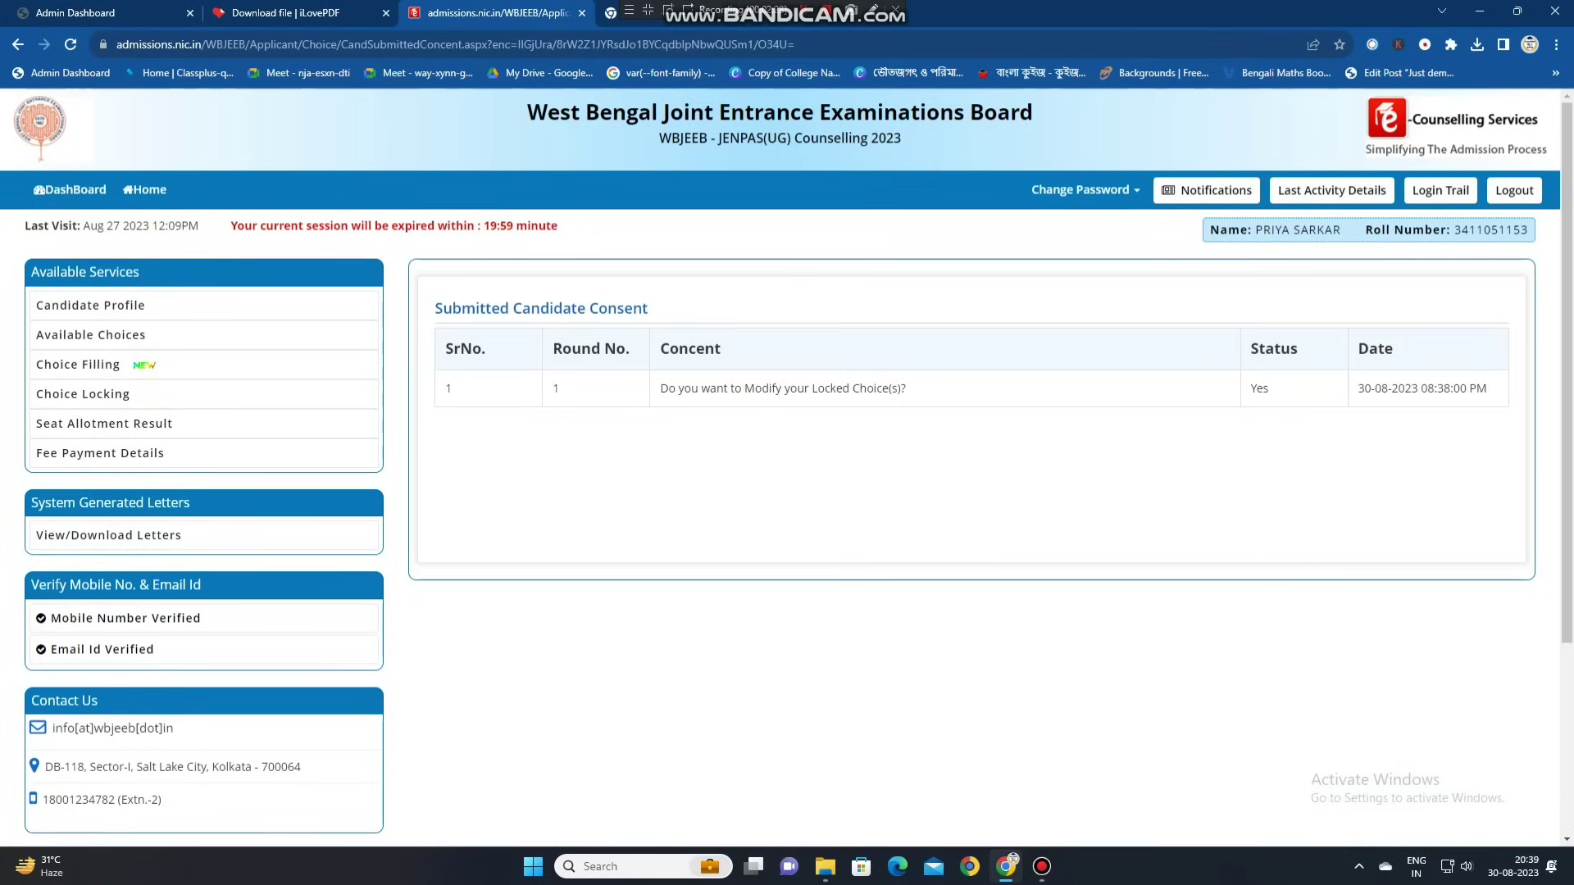
drag(660, 388, 944, 410)
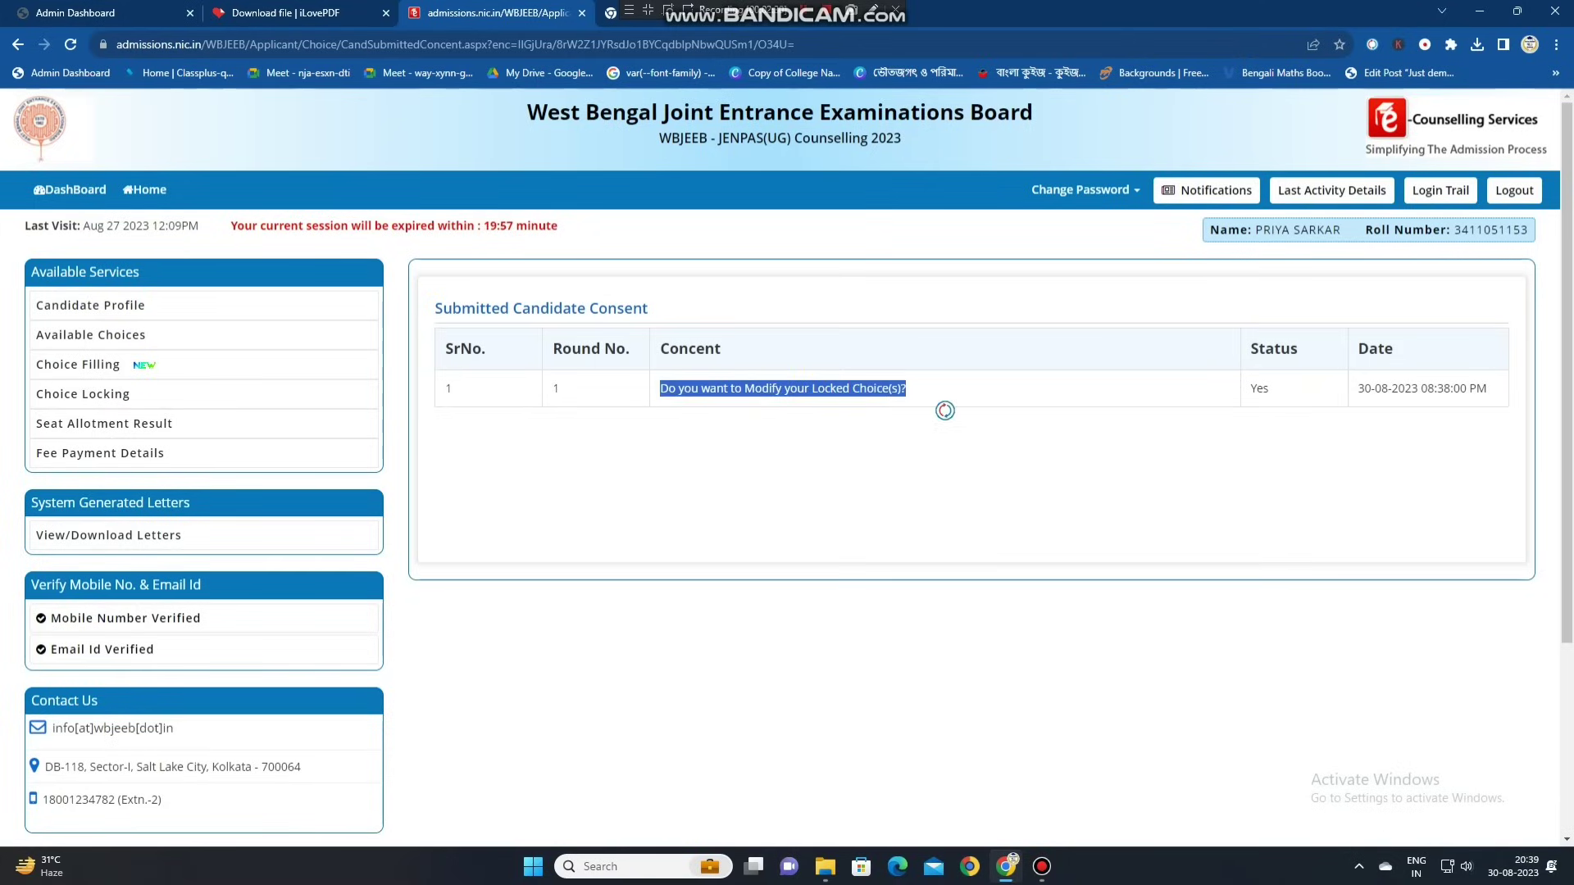
click(944, 410)
drag(1250, 389, 1298, 395)
click(1298, 395)
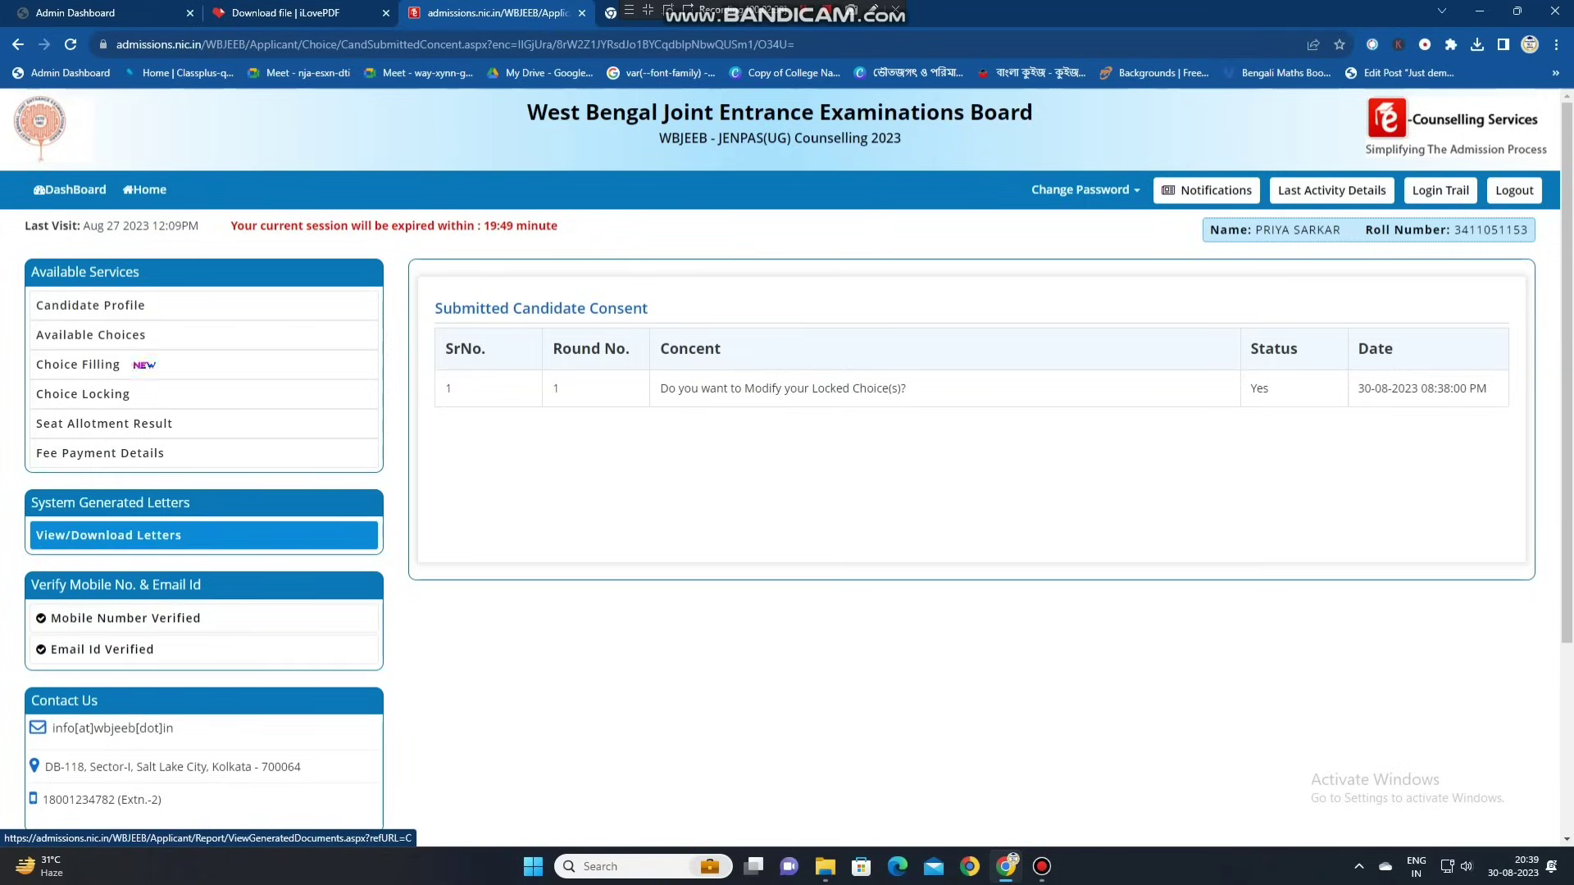
Check which letter types are offered for viewing or downloading system generated letters, and return to the home page
click(203, 535)
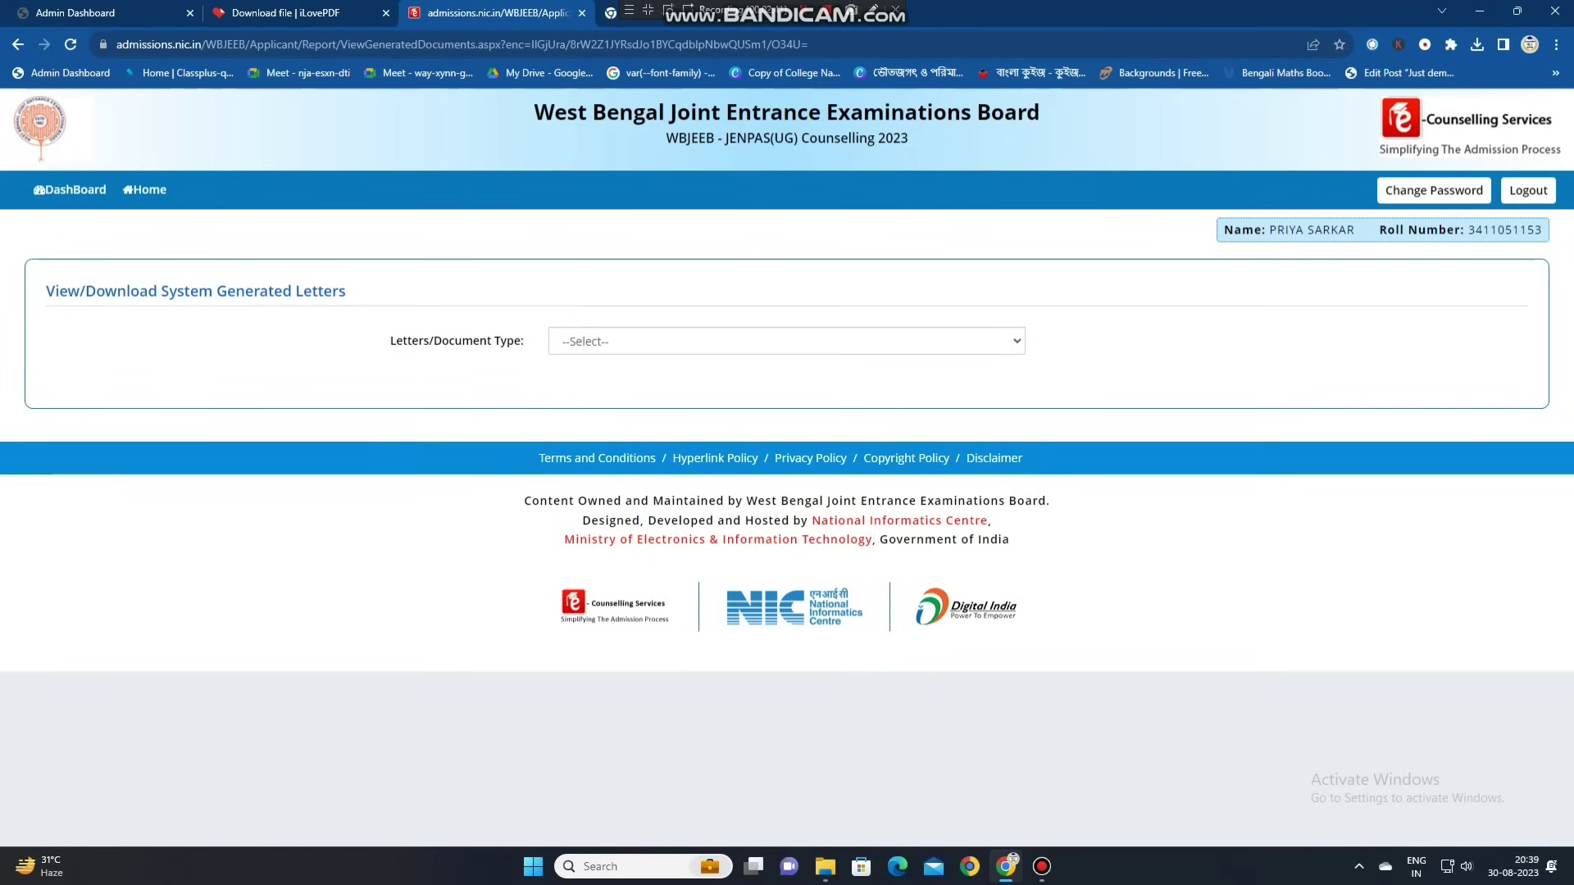
click(786, 341)
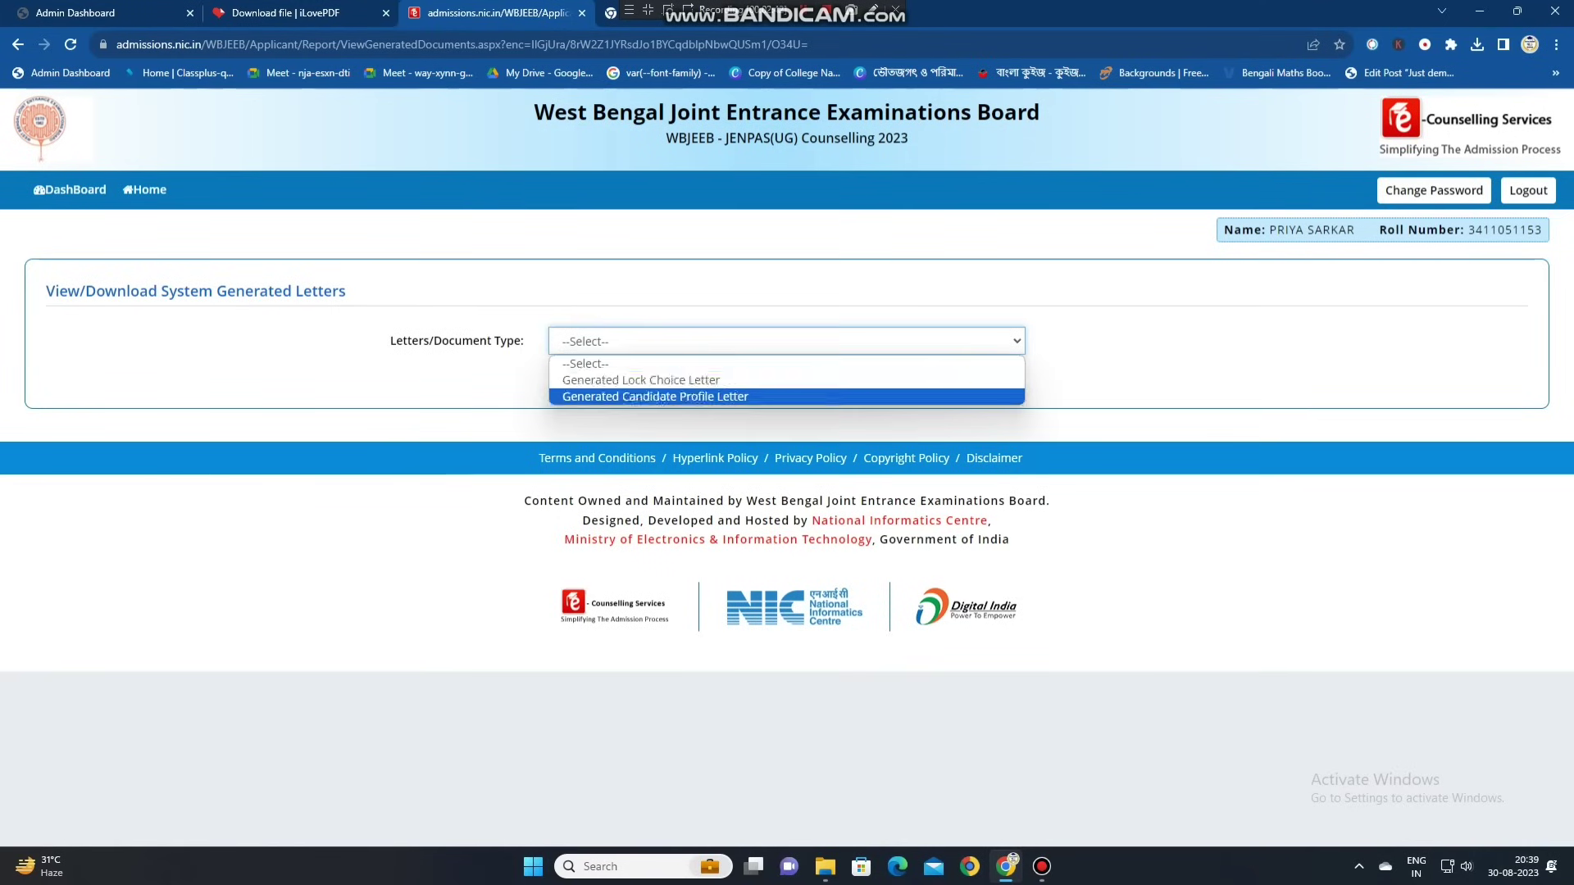
key(Up)
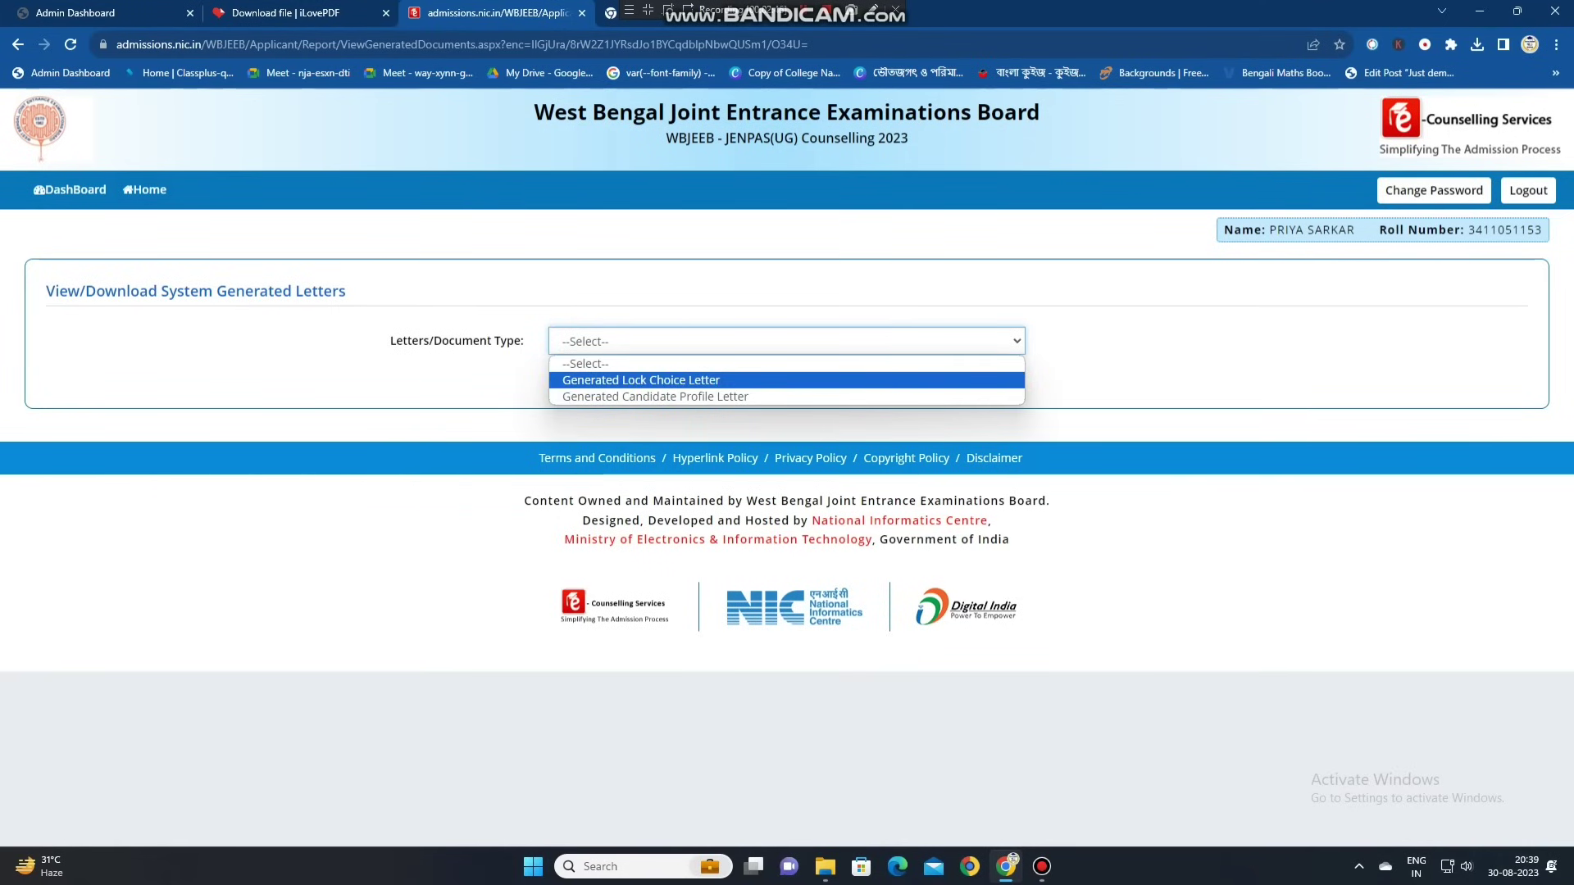
click(145, 190)
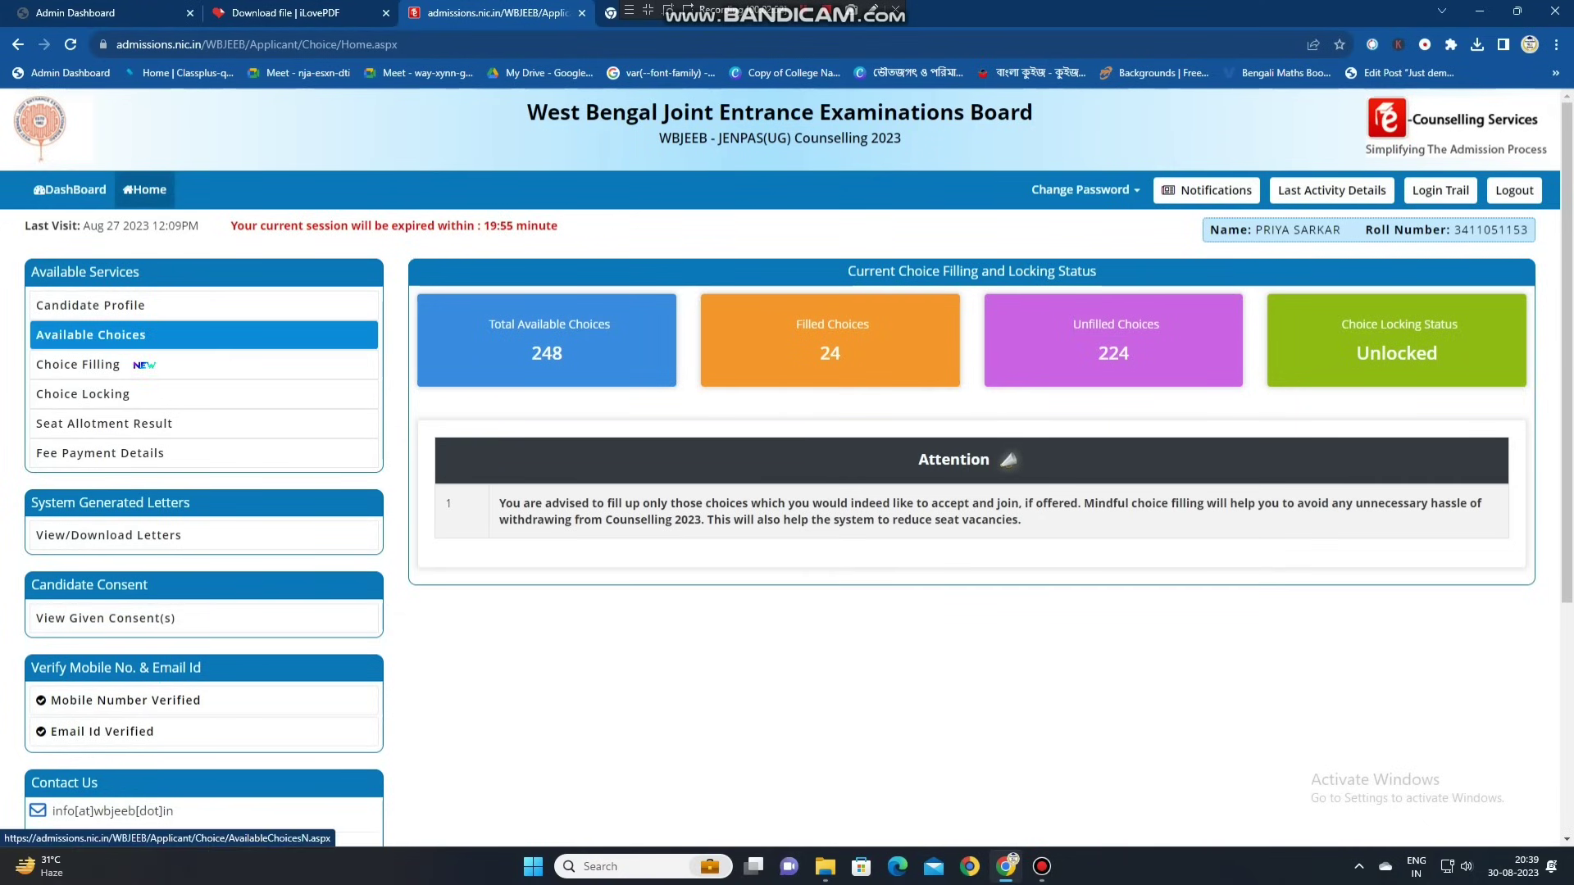
Open Choice Filling and authenticate with the account password, confirming the submission
click(82, 364)
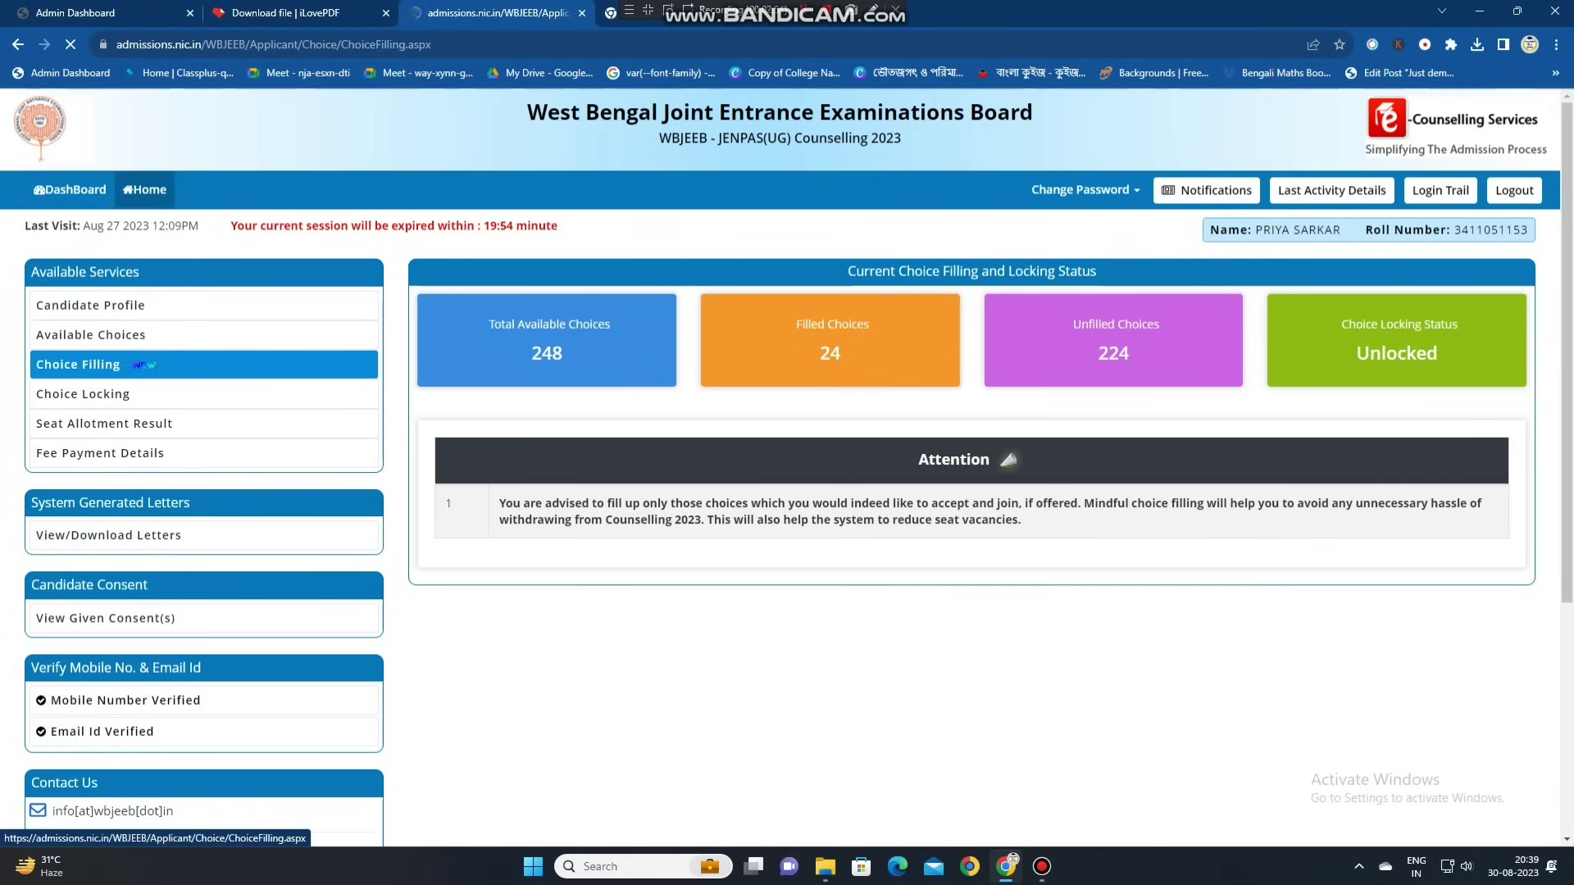
double_click(819, 474)
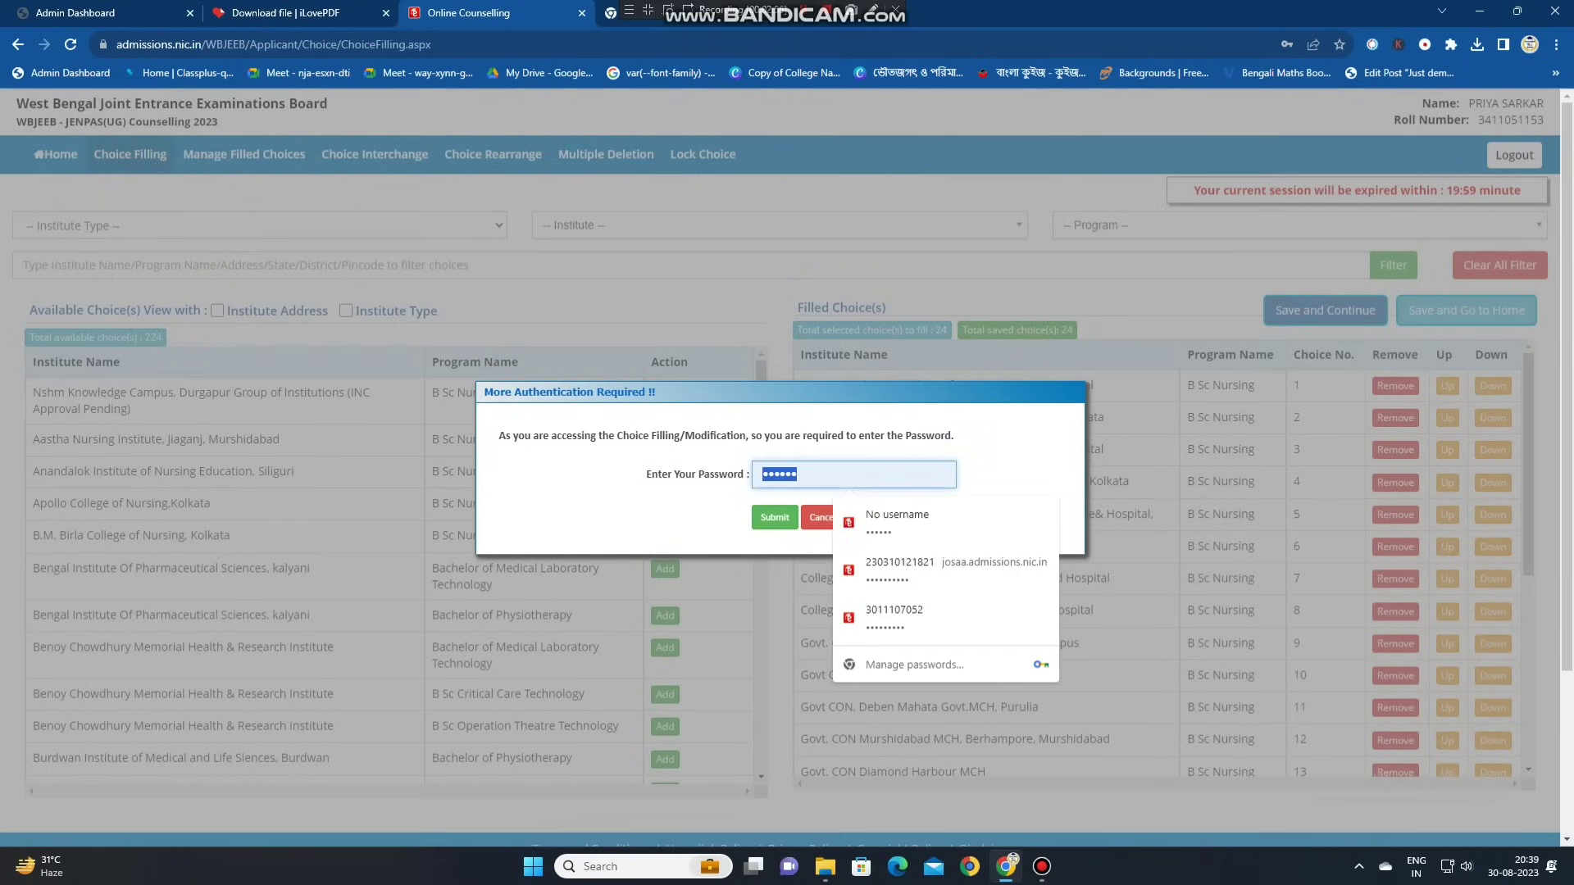
text(••••••••)
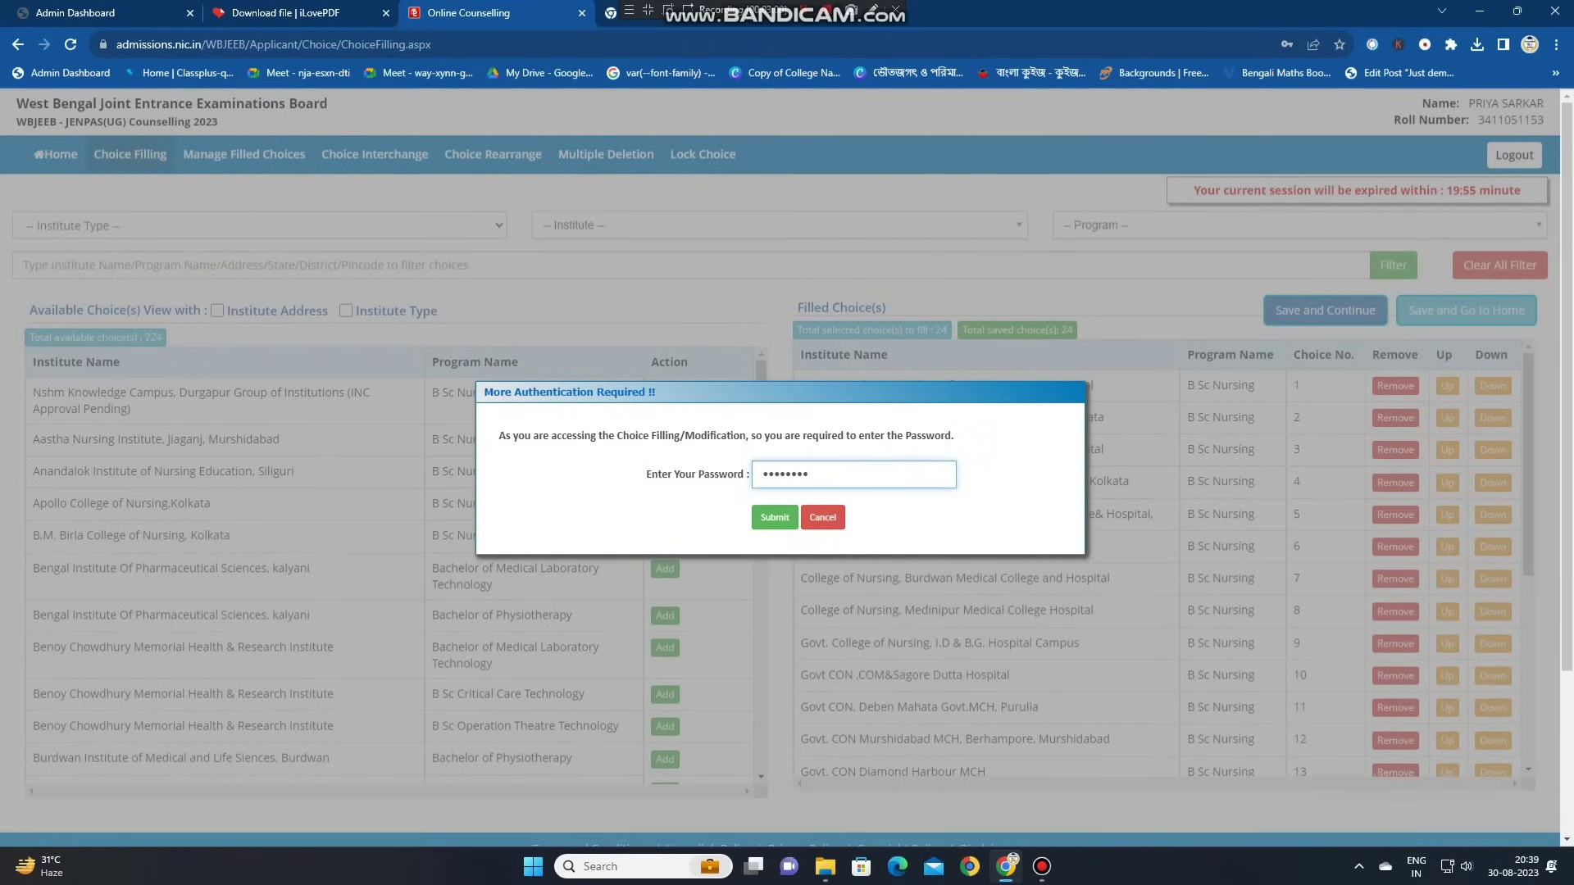
key(Return)
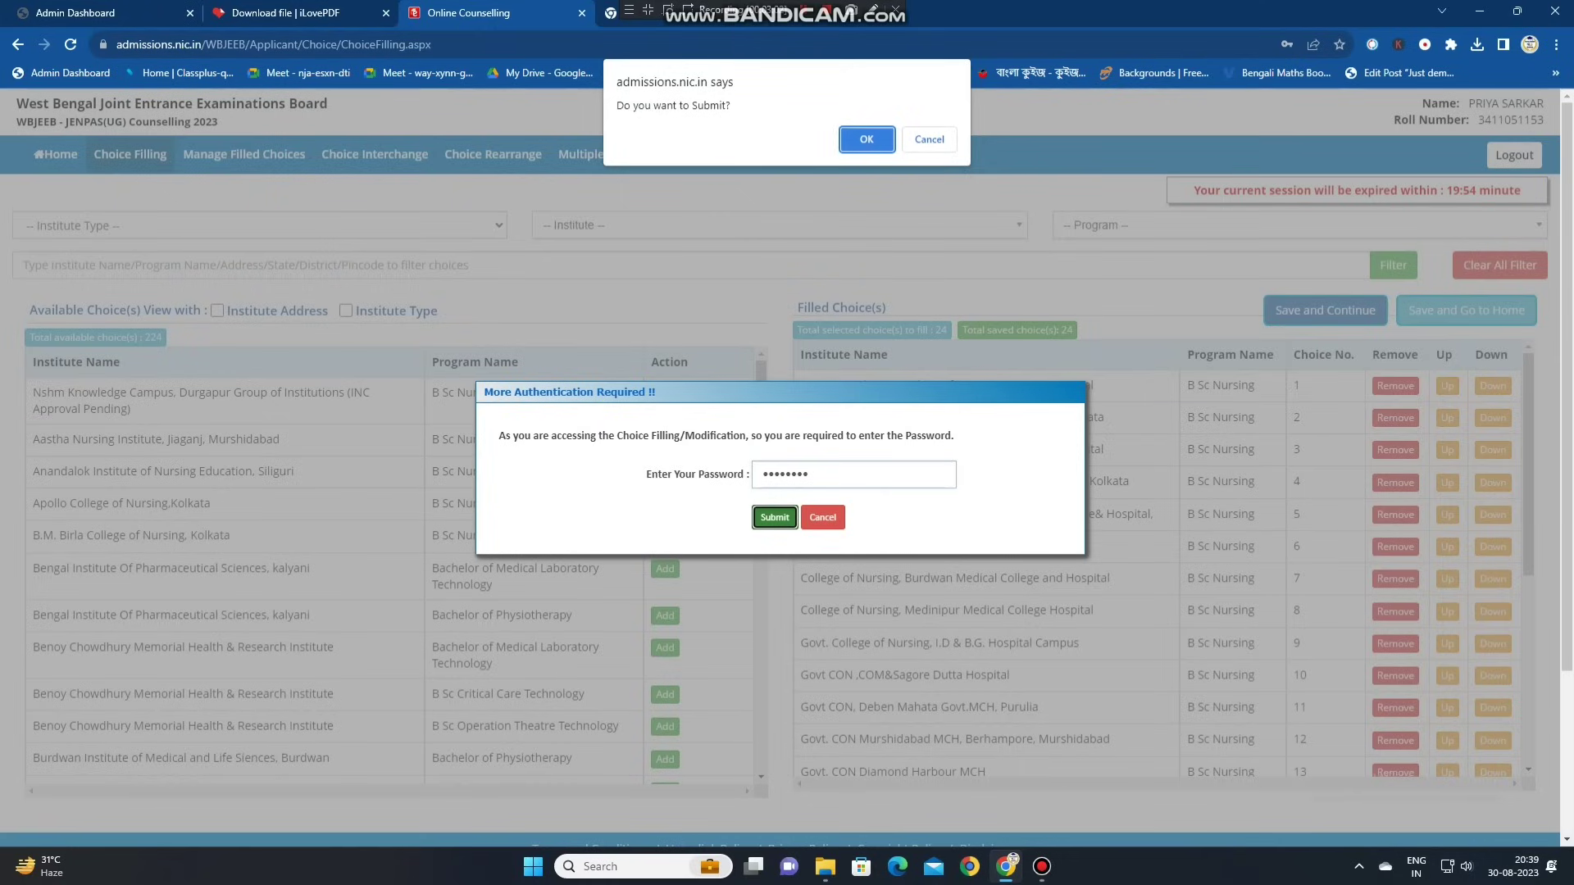
key(Return)
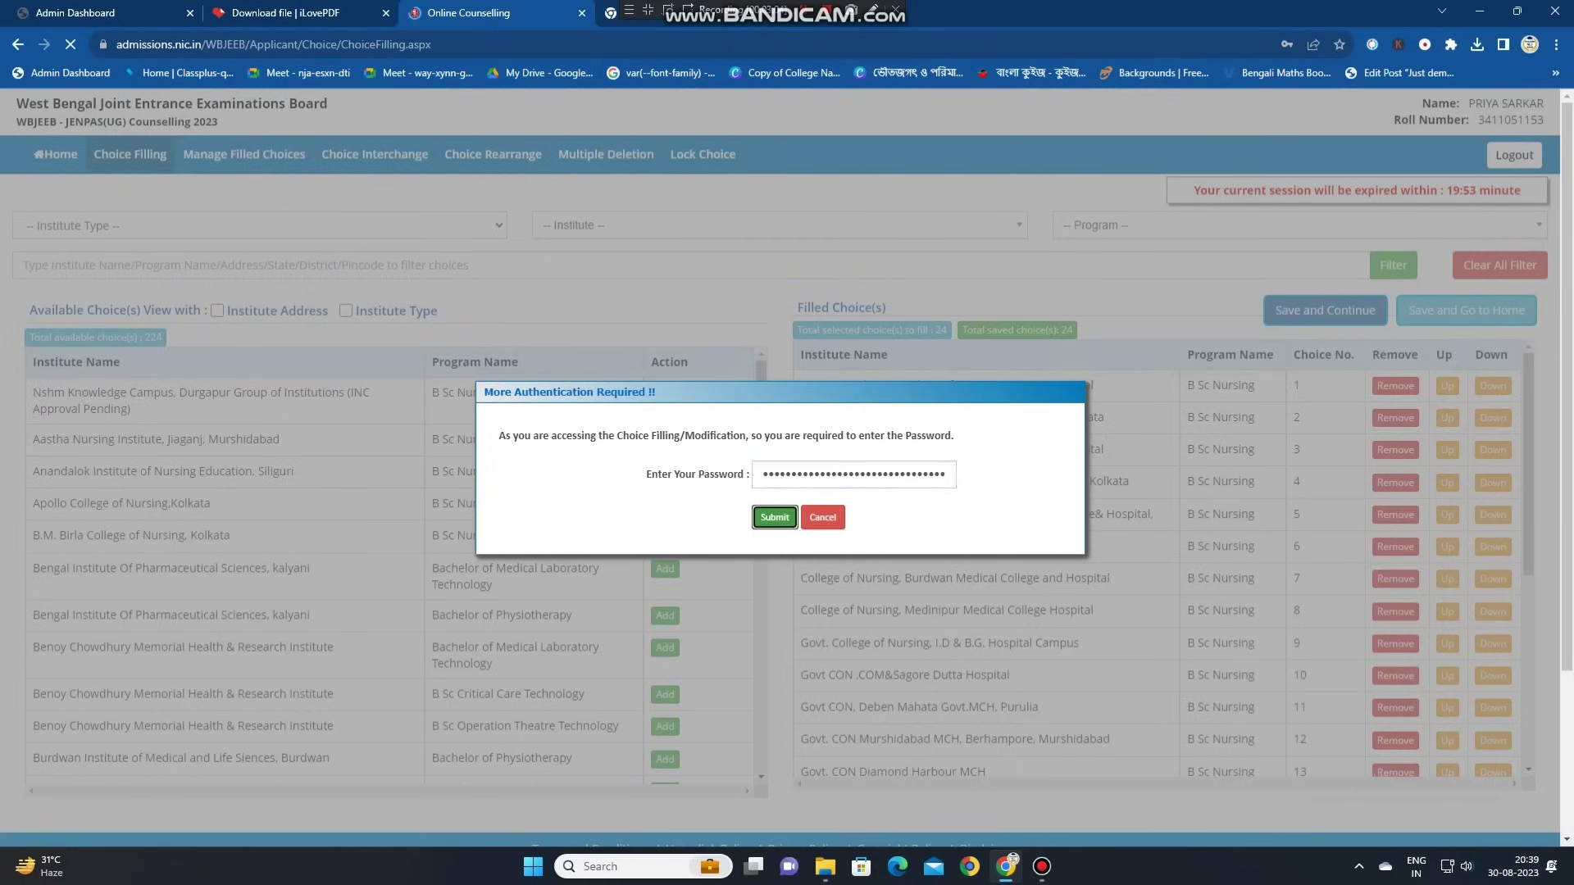
Move Govt College of Nursing, Suri SH, Birbhum up one place to choice number 19 in the filled choices
scroll(1163, 557, down, 1)
scroll(1164, 557, down, 6)
scroll(1164, 557, up, 7)
scroll(1311, 557, down, 4)
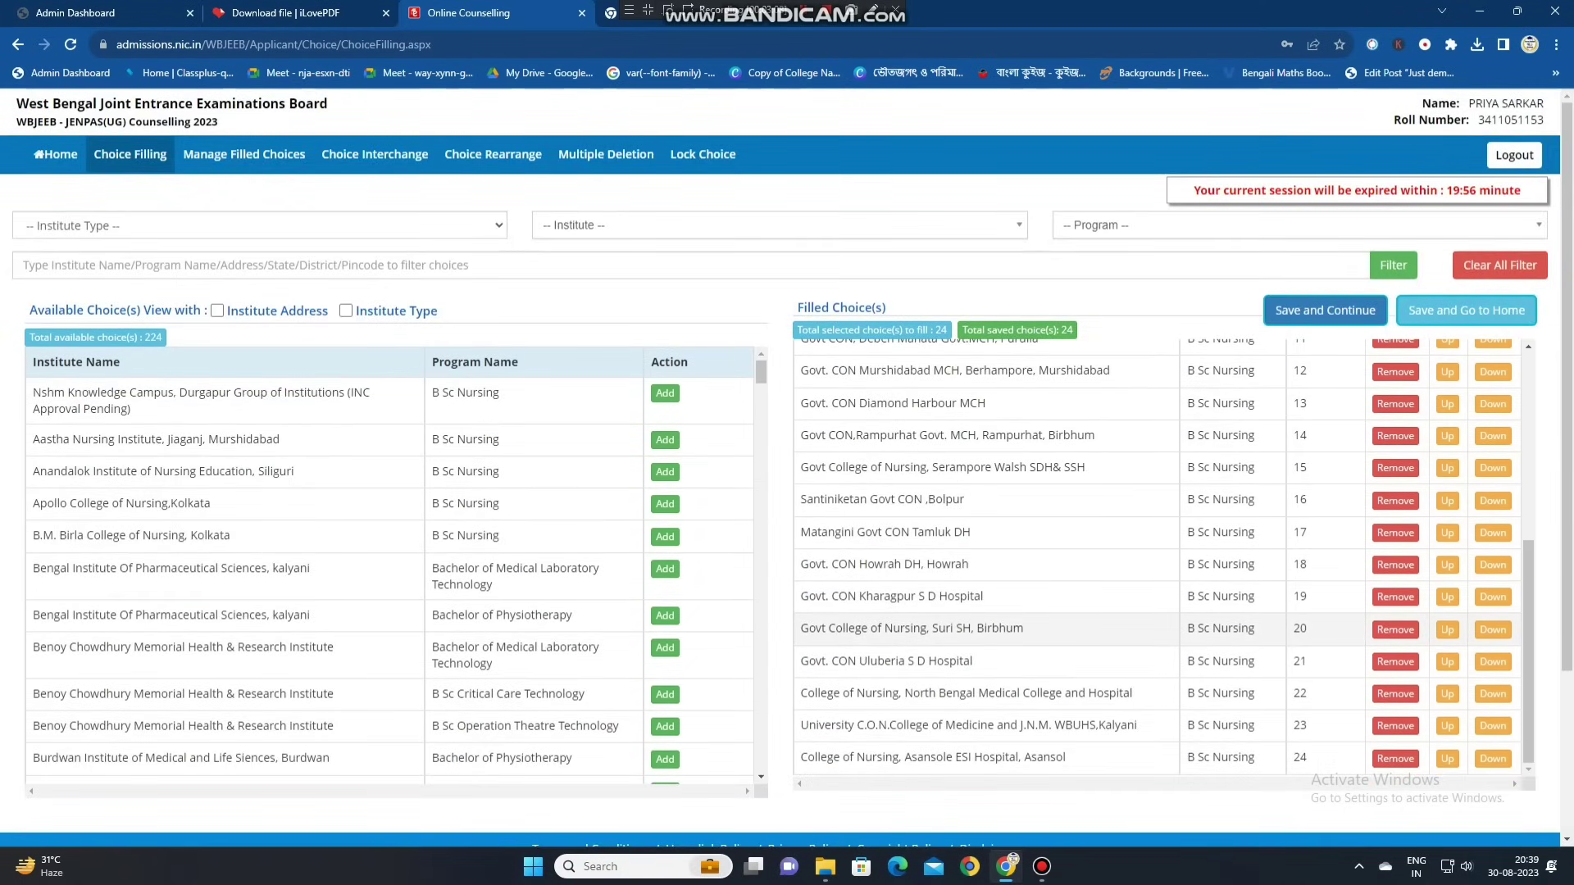
click(1448, 629)
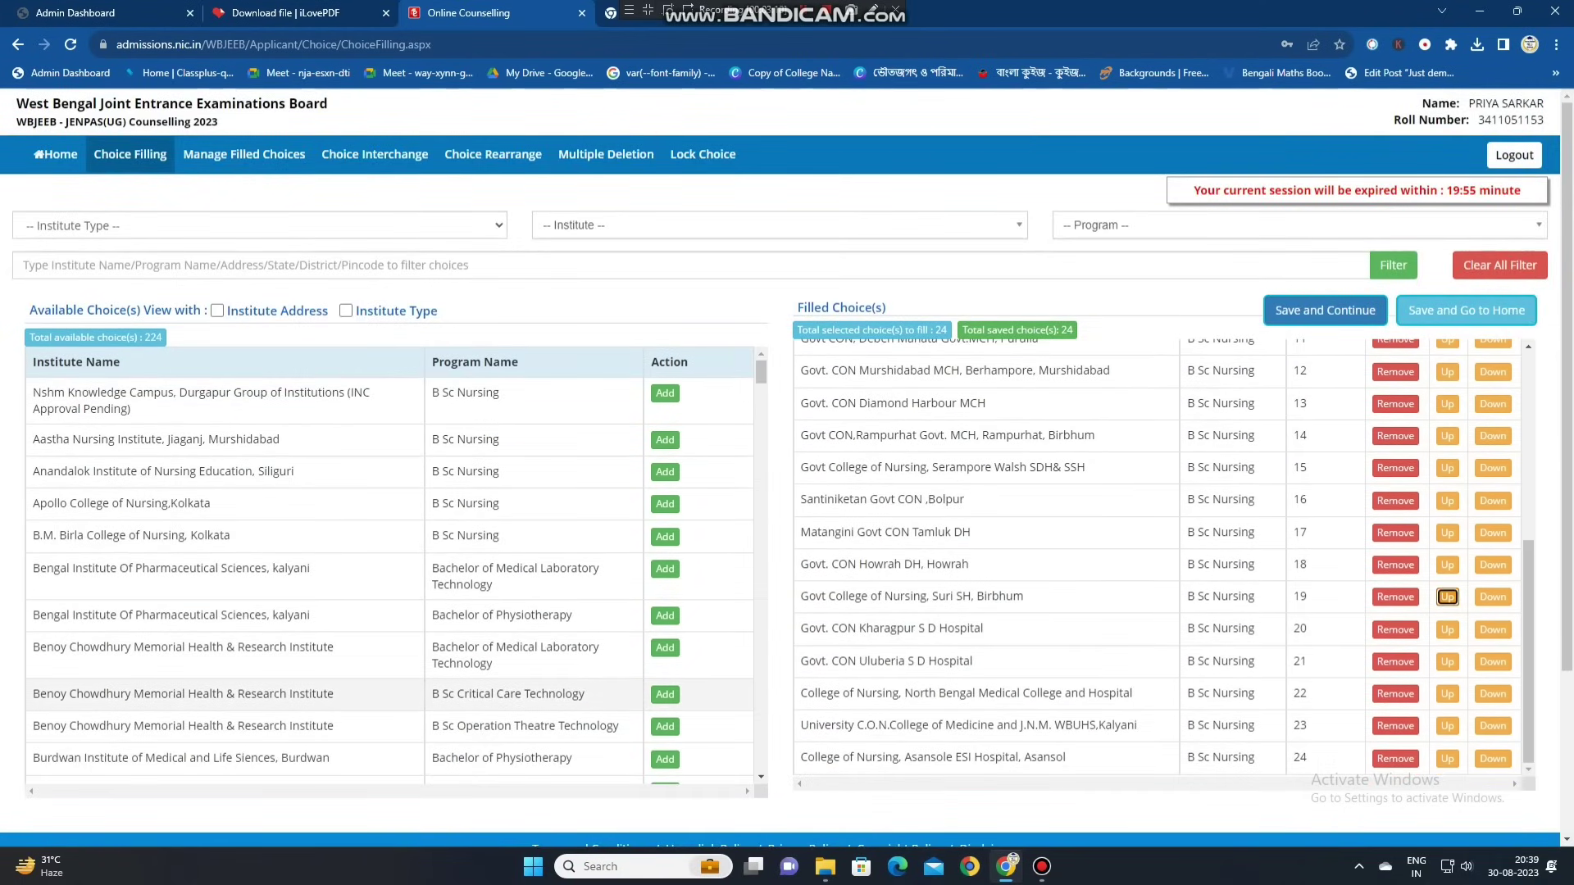
Save the filled choices and go back to the home page, confirming the save
scroll(389, 557, down, 4)
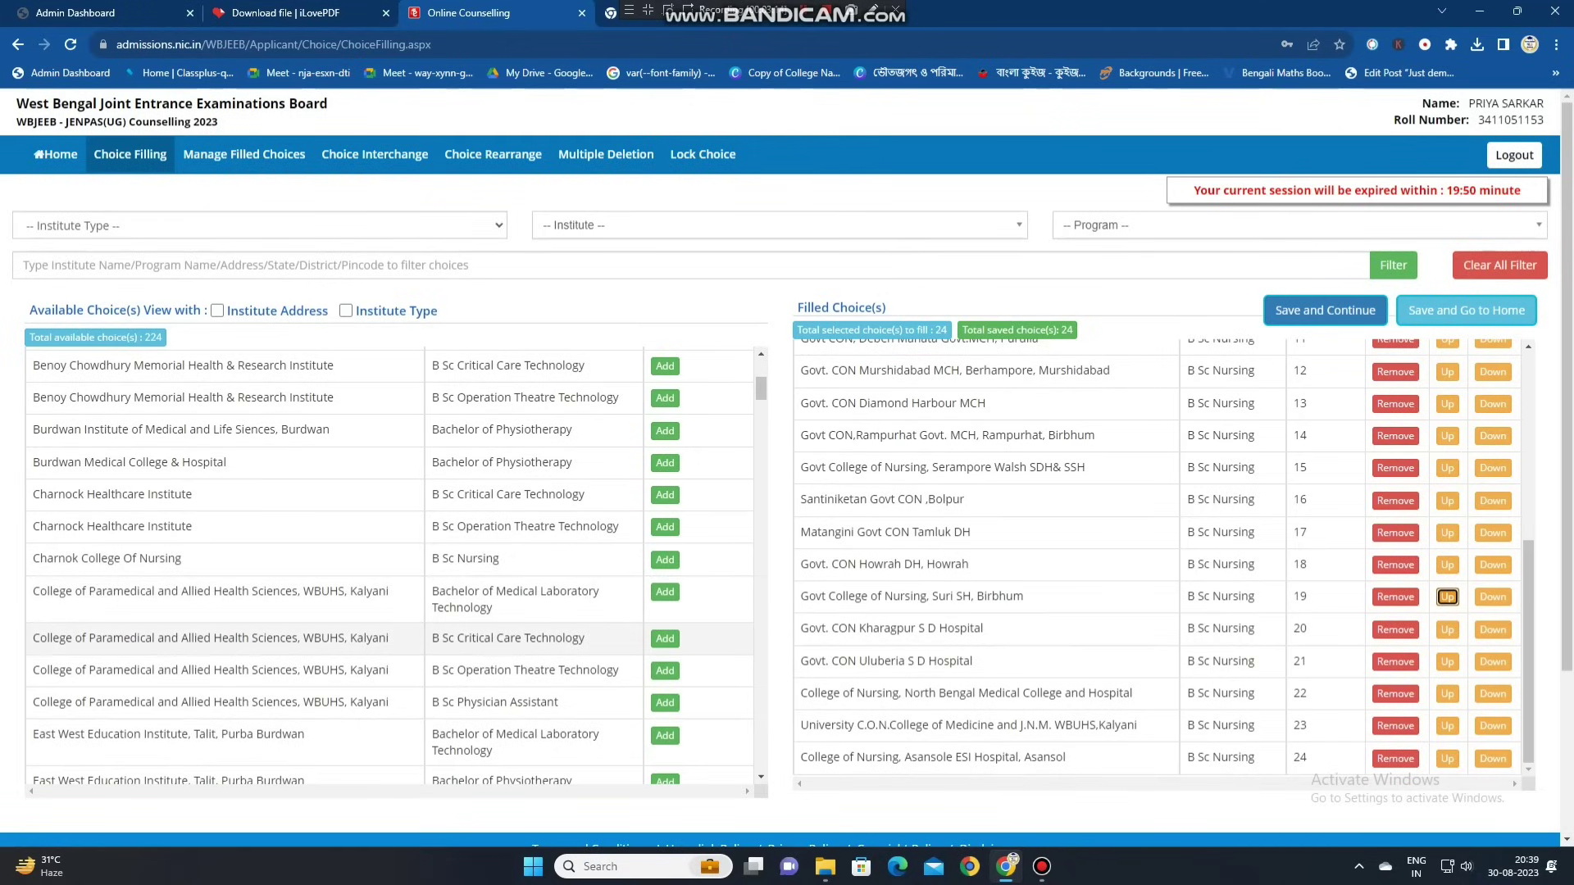
click(1466, 310)
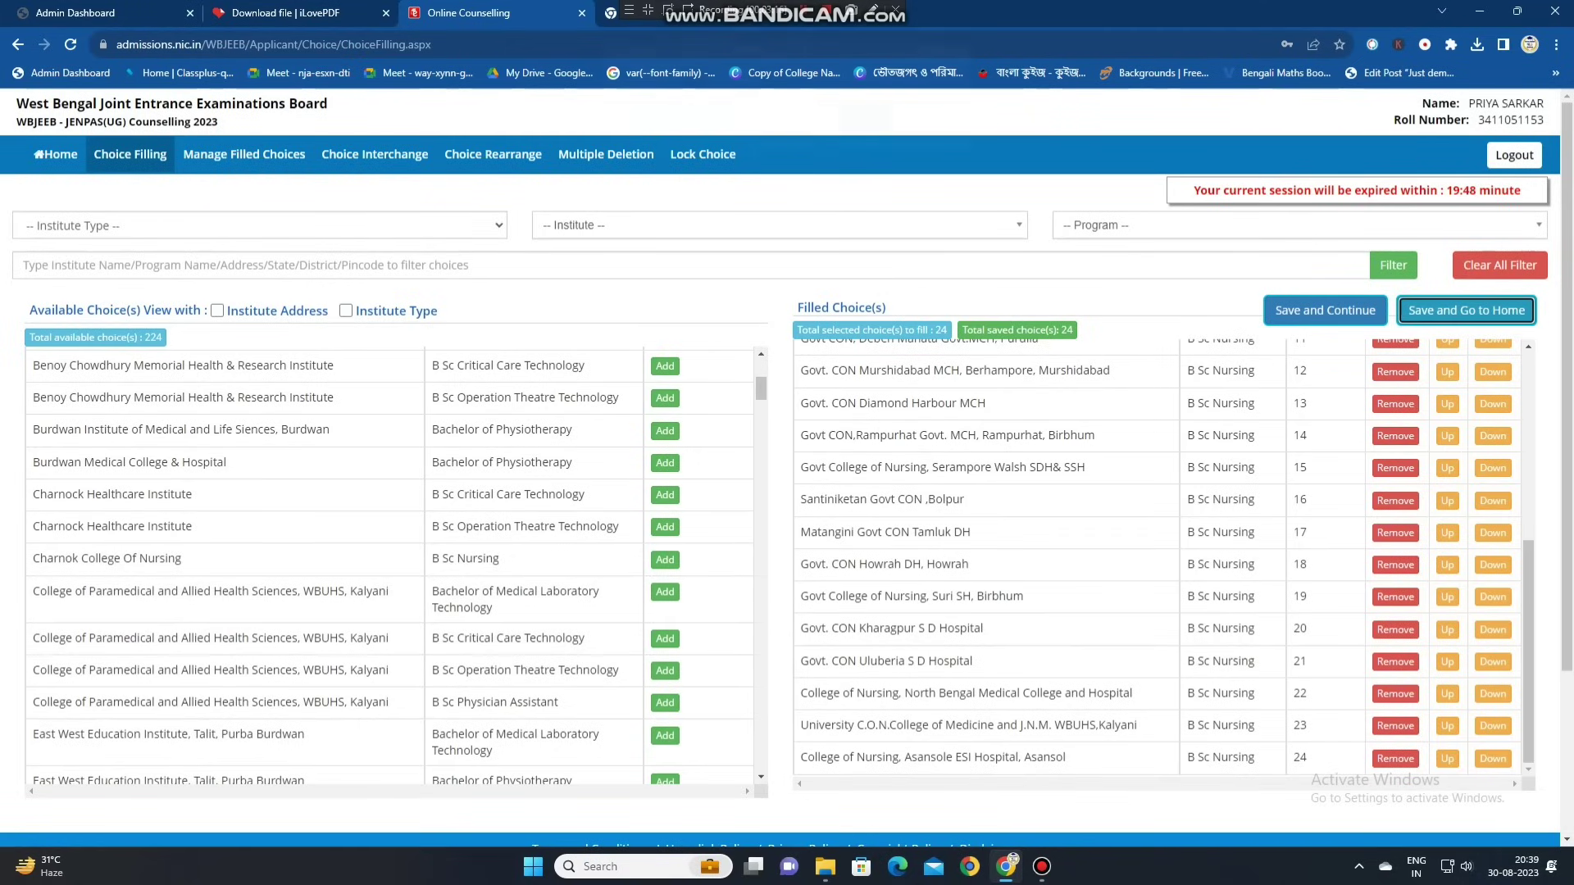
click(866, 139)
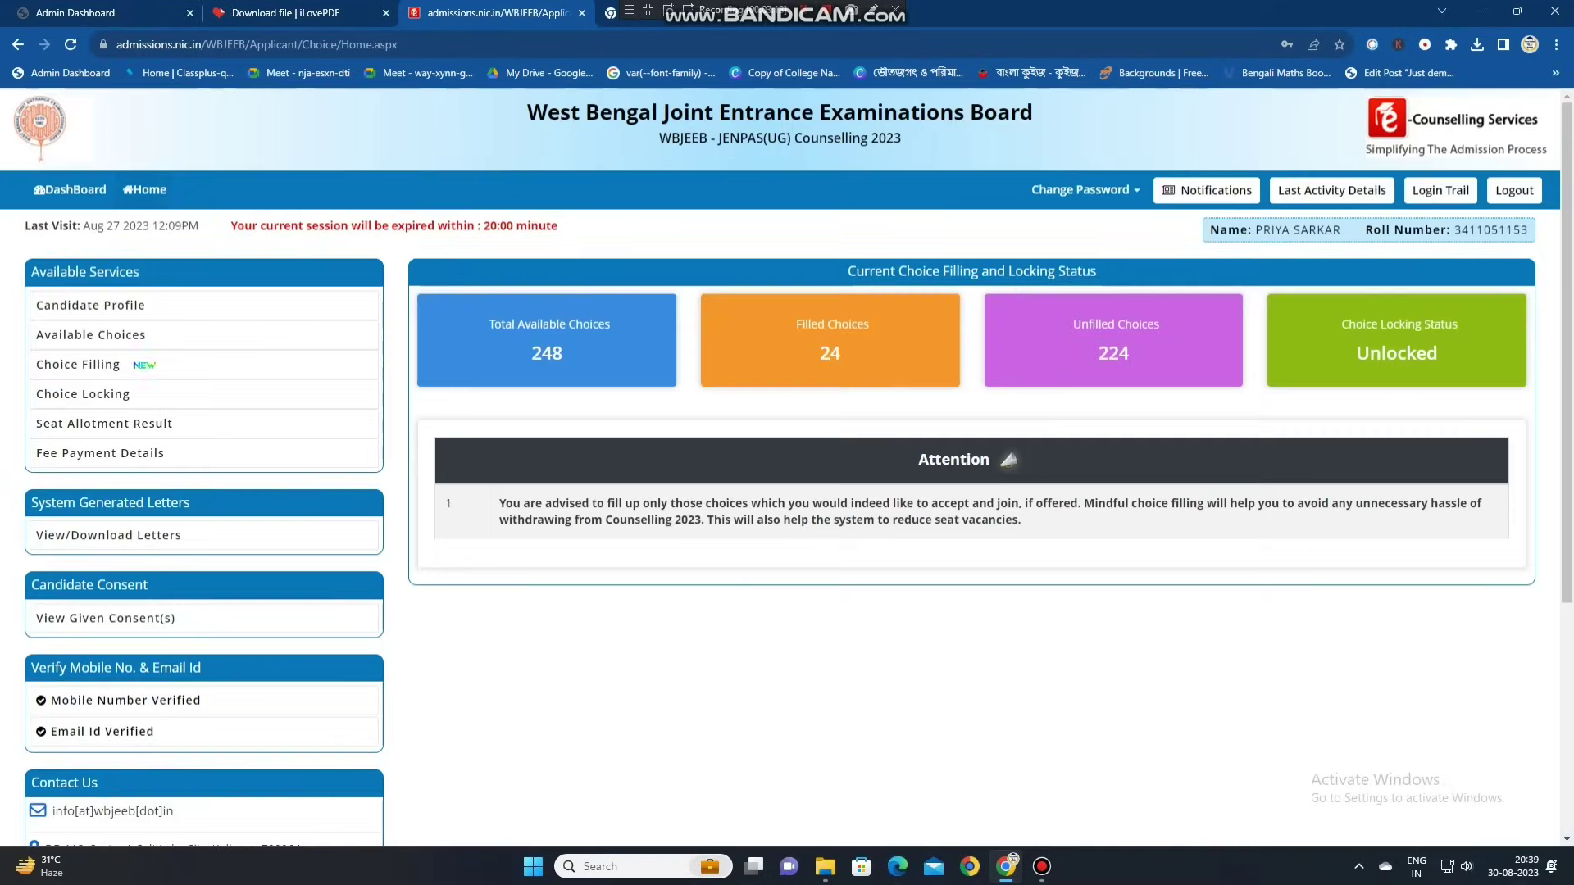